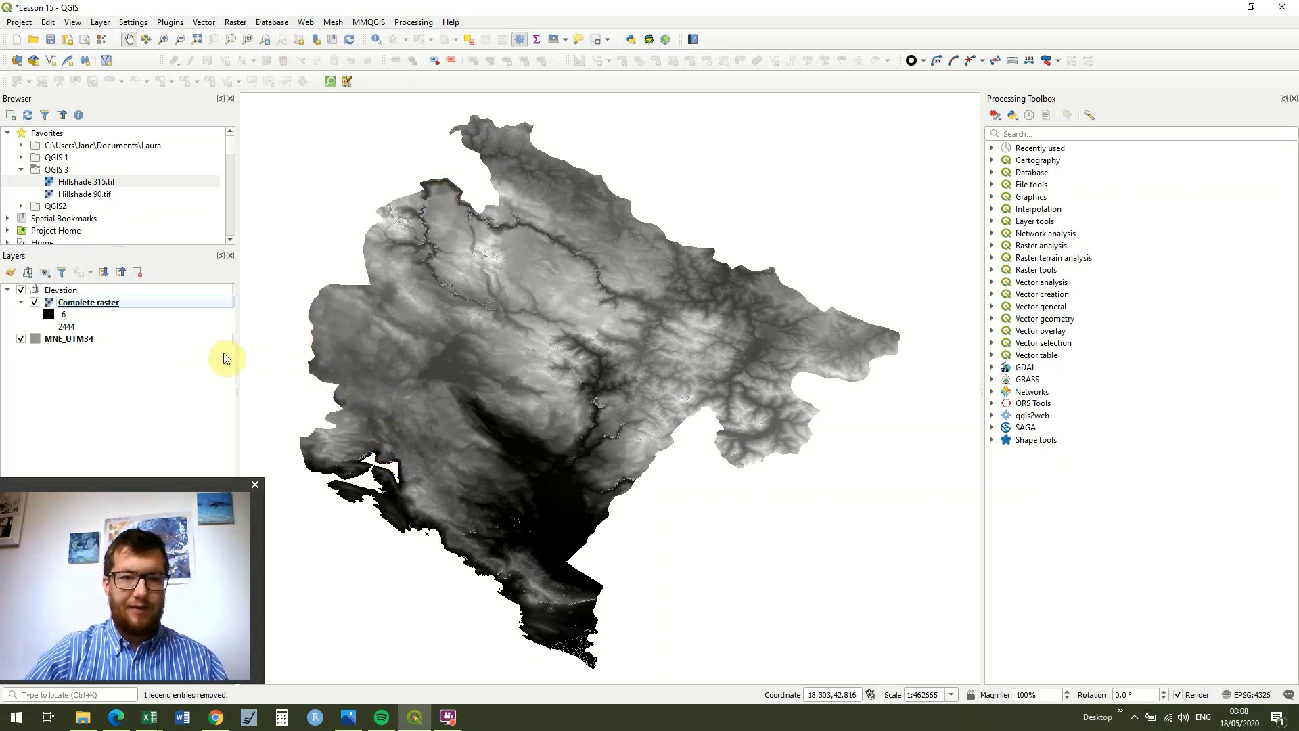
After toggling Complete raster off and on, set up Hillshade with Band 1, azimuth 315, altitude 45.
click(31, 305)
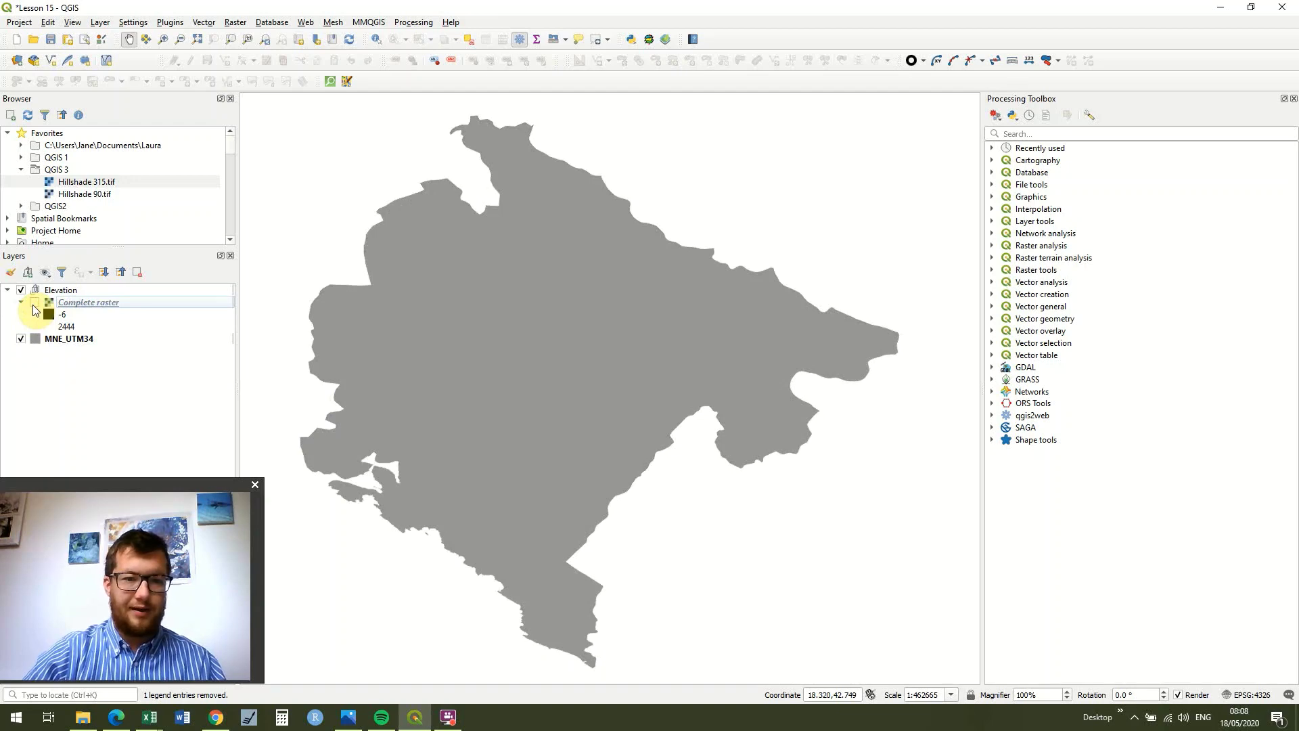
click(34, 303)
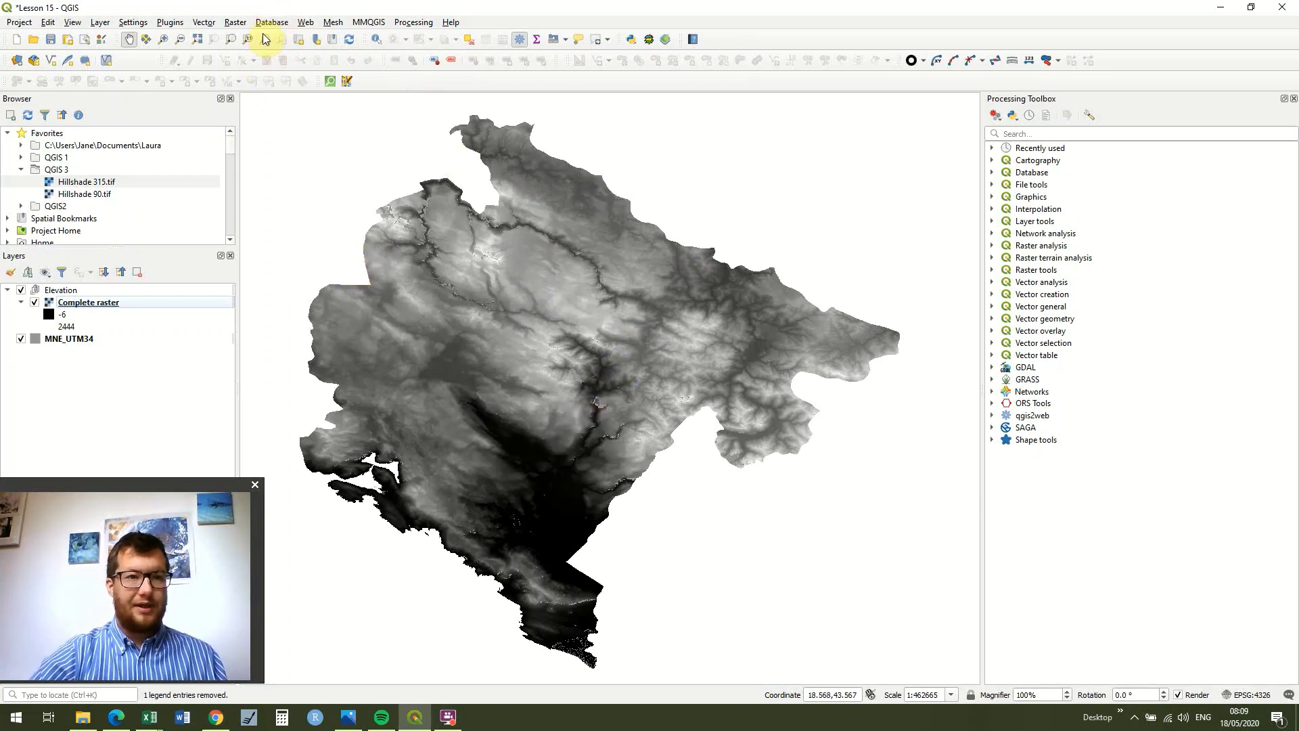
click(237, 25)
mouse_move(296, 87)
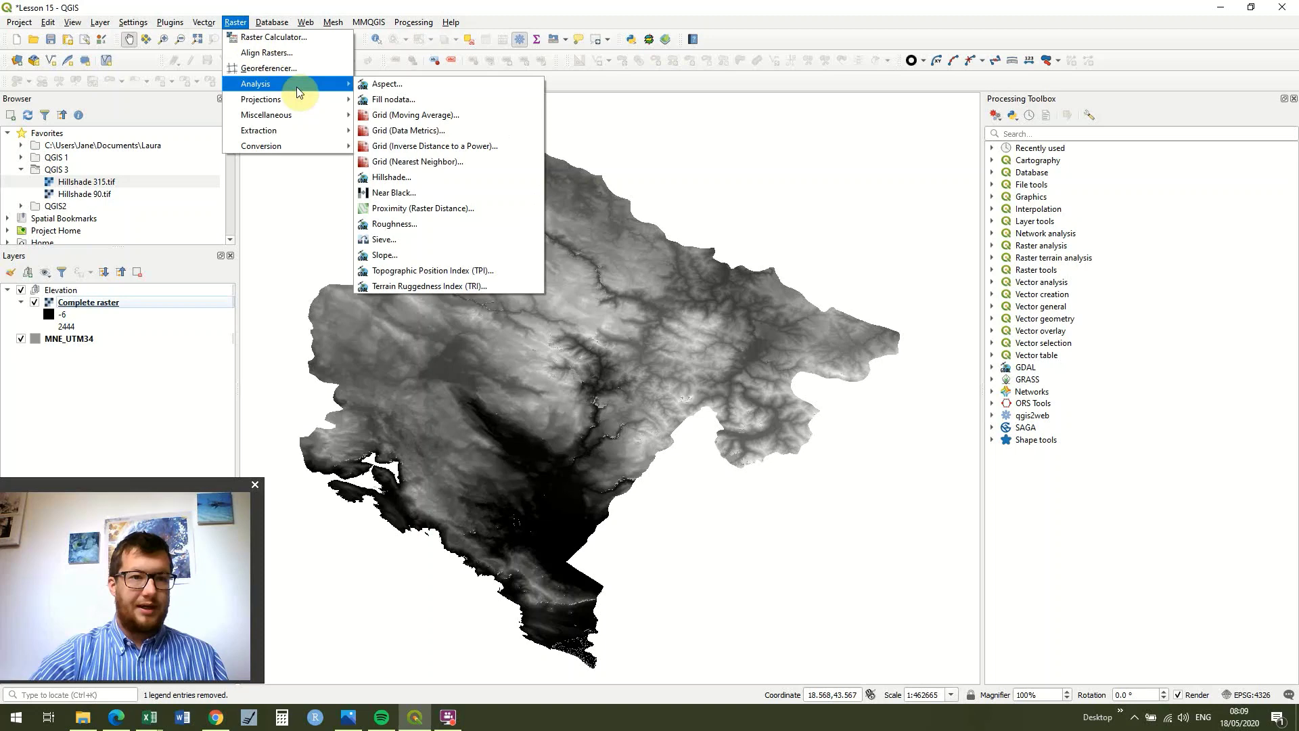
click(450, 182)
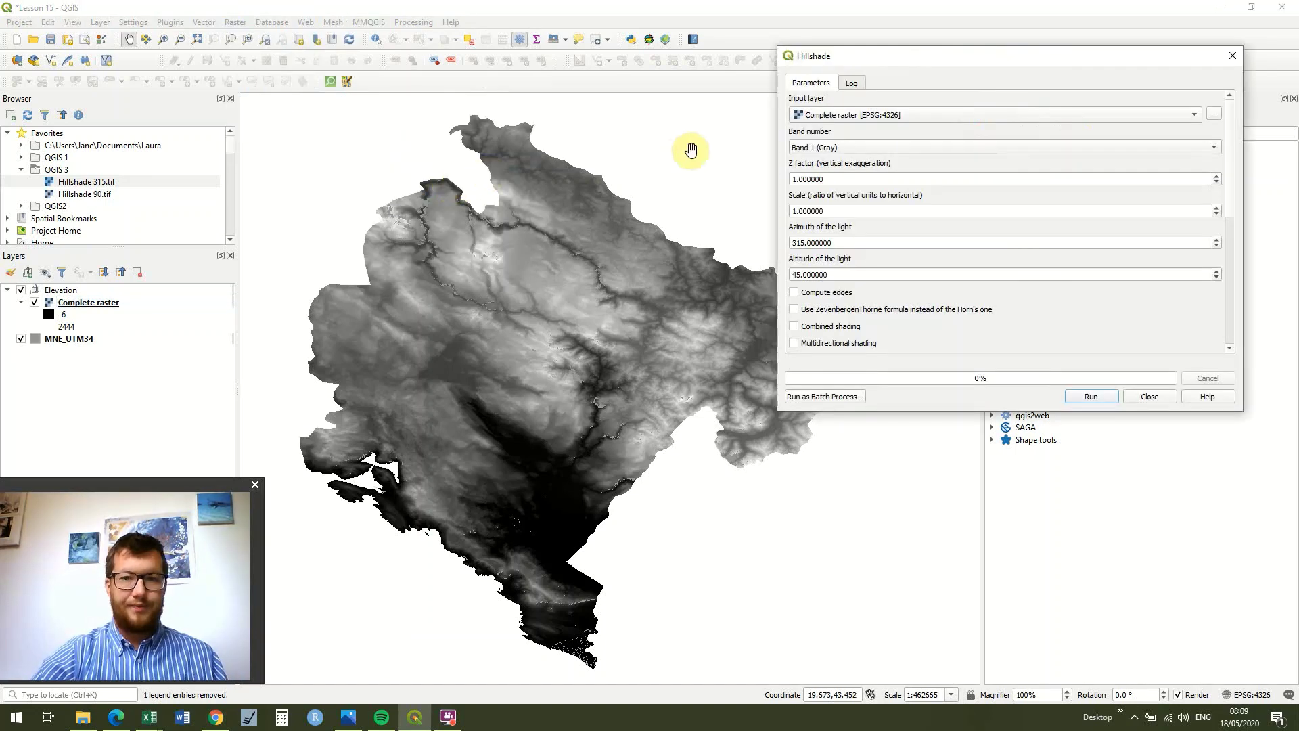
drag(973, 52, 1013, 8)
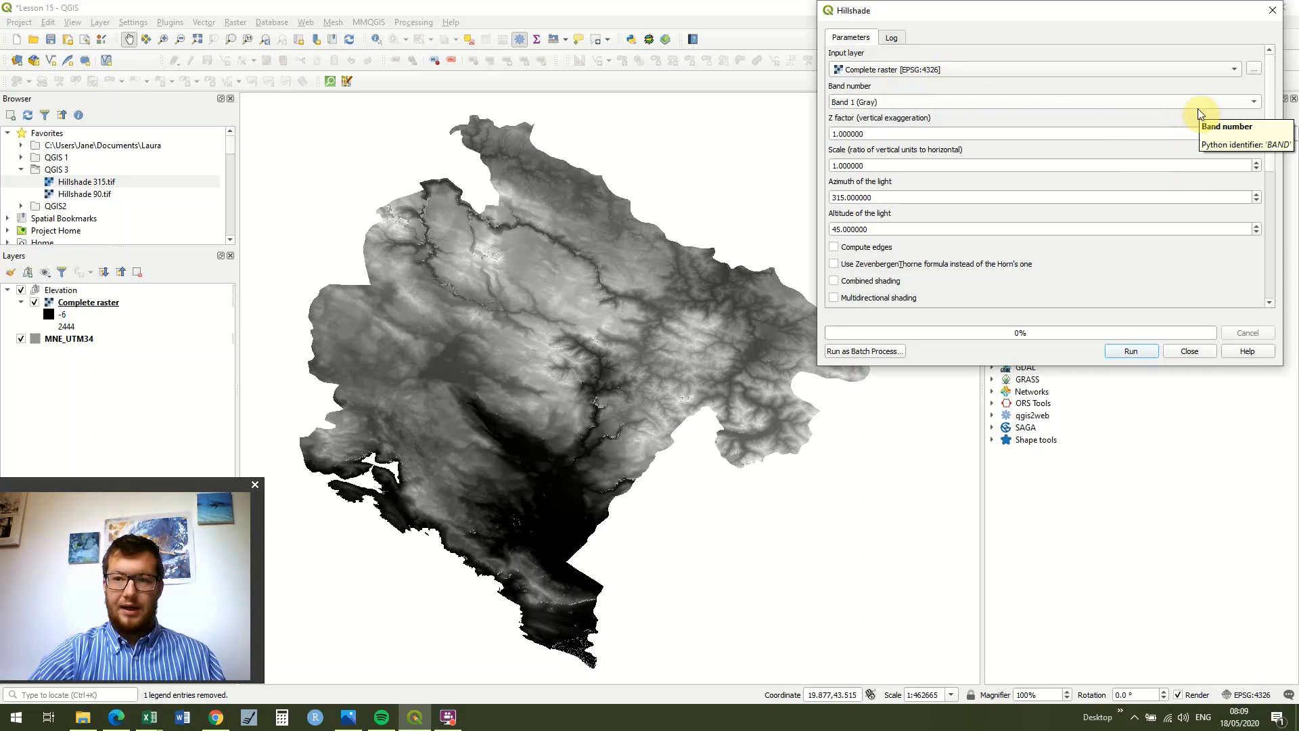
click(1254, 103)
click(1254, 104)
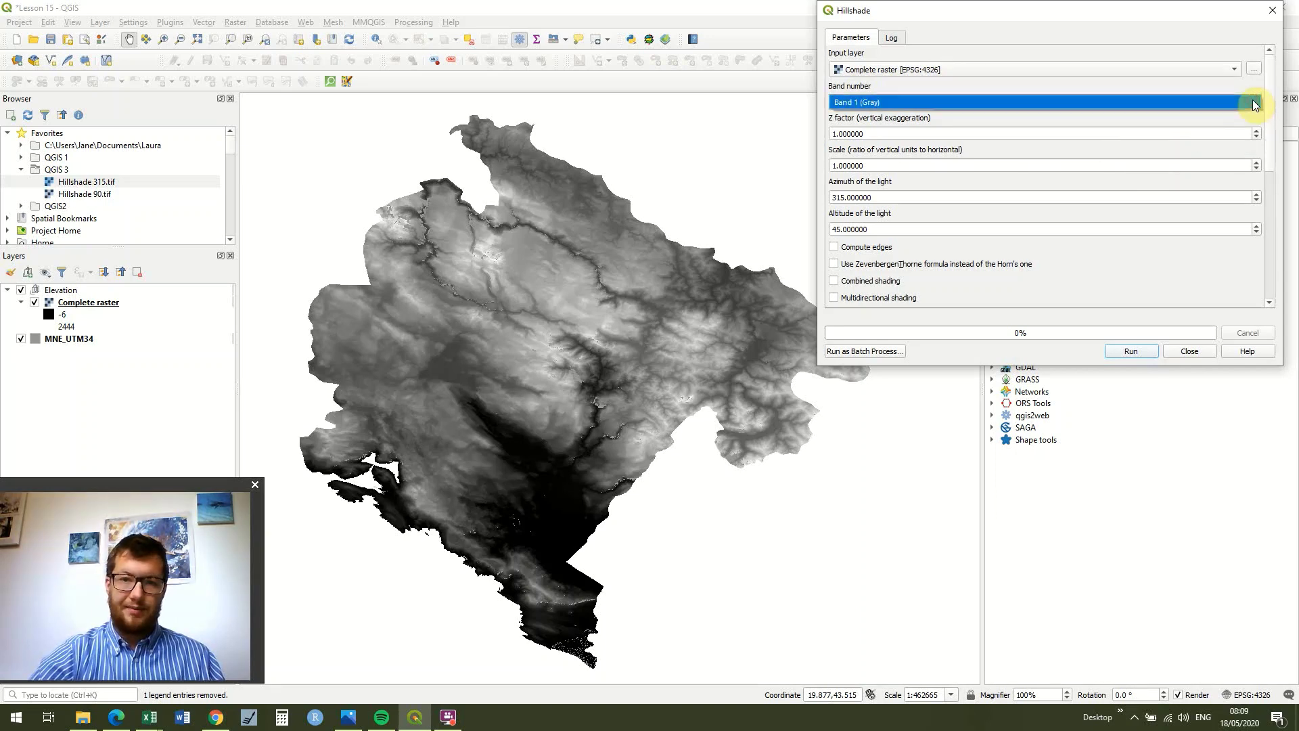
click(1116, 90)
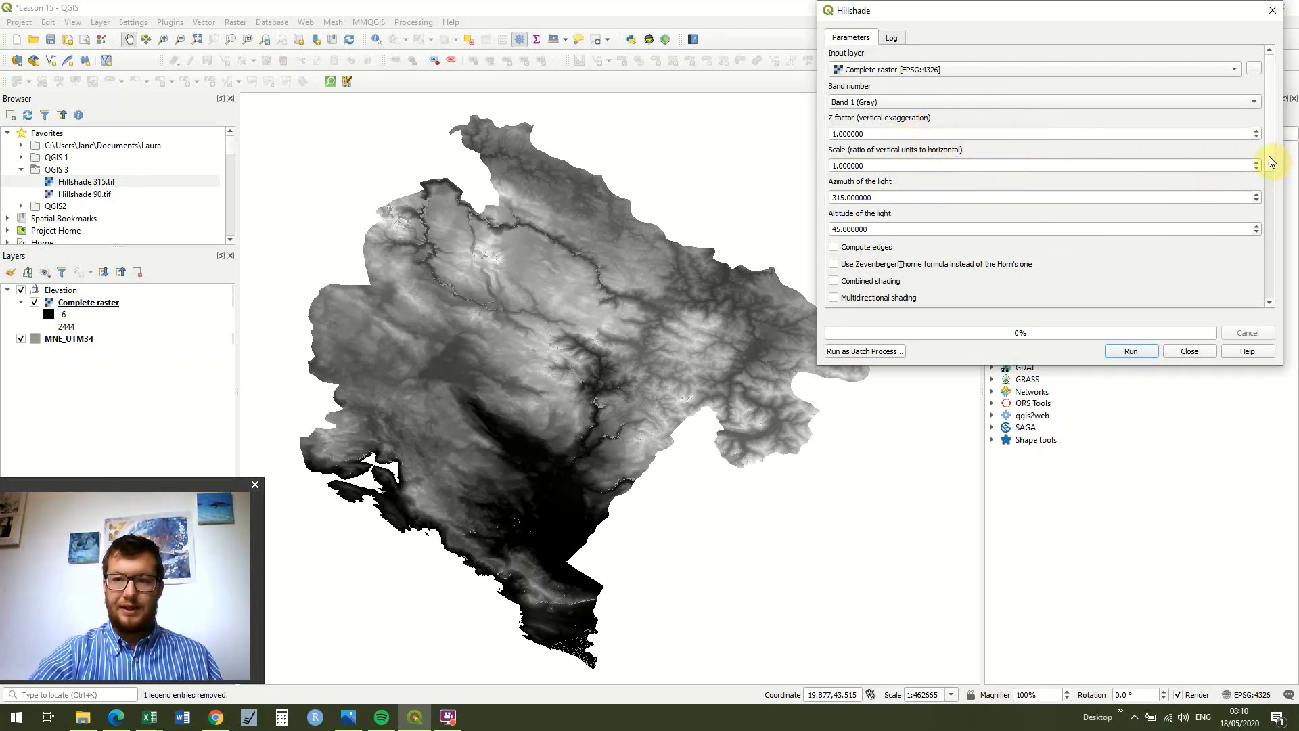
scroll(1269, 170, down, 3)
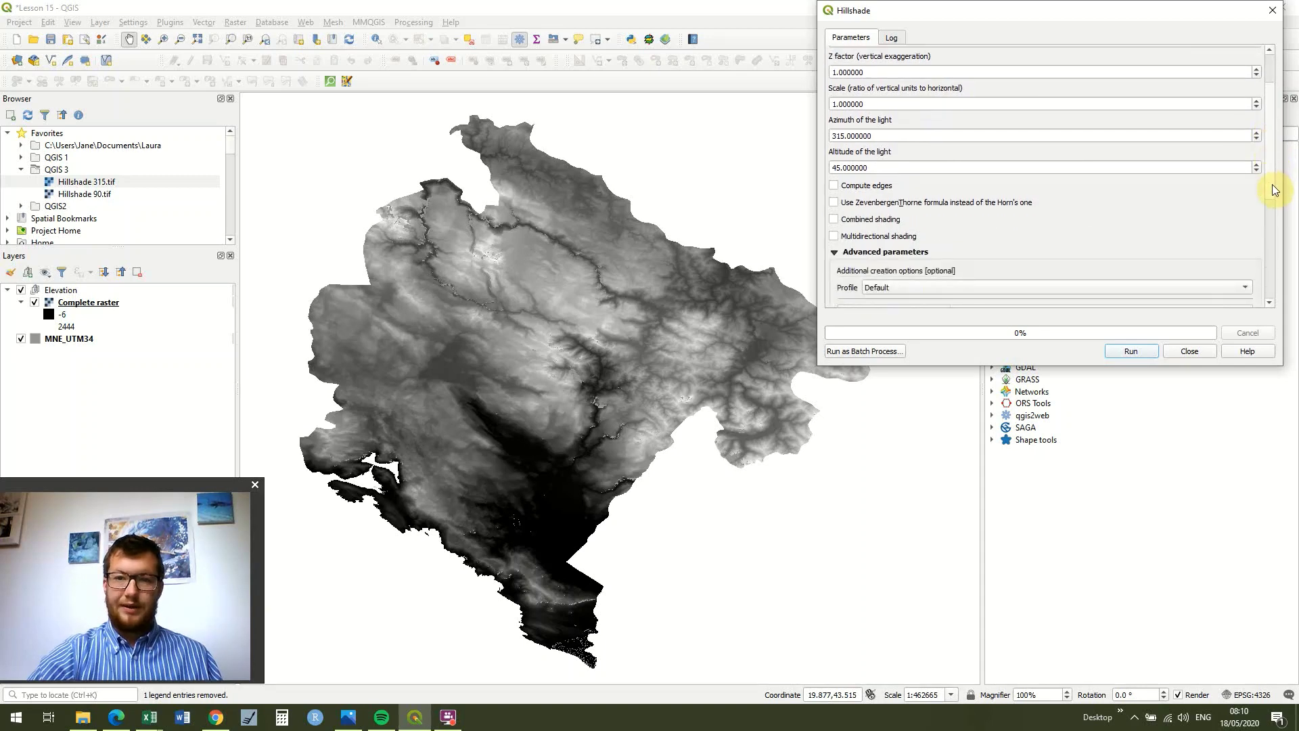
scroll(1274, 198, down, 2)
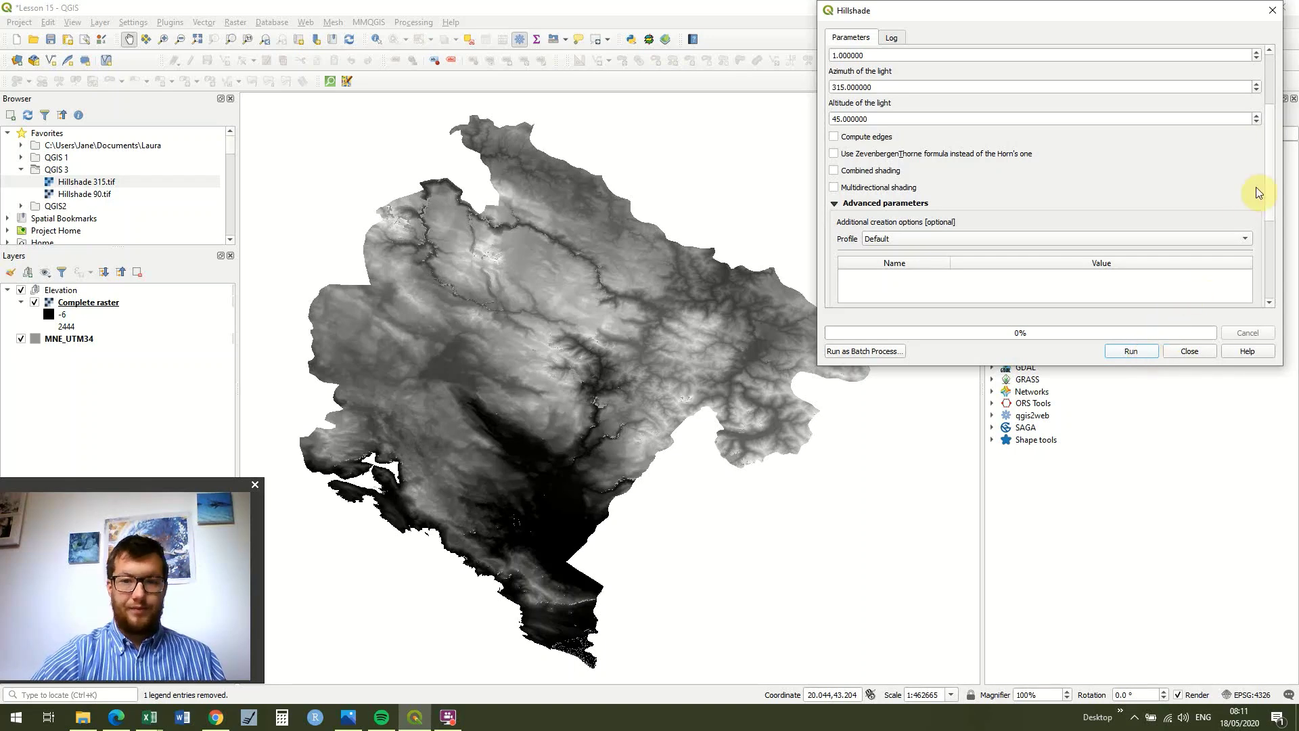
drag(1270, 190, 1269, 245)
Save the hillshade output over Hillshade 315.tif and run it to add the Hillshade 315 layer.
right_click(1269, 249)
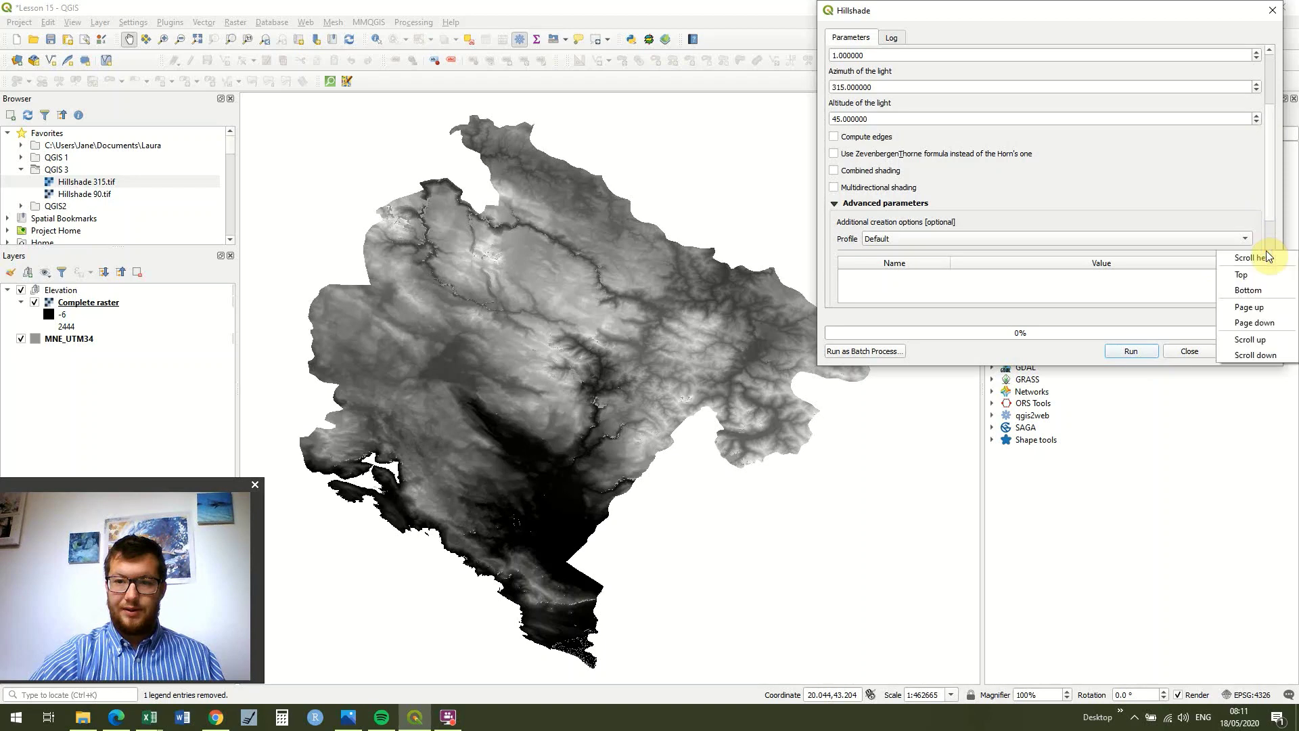
click(1275, 259)
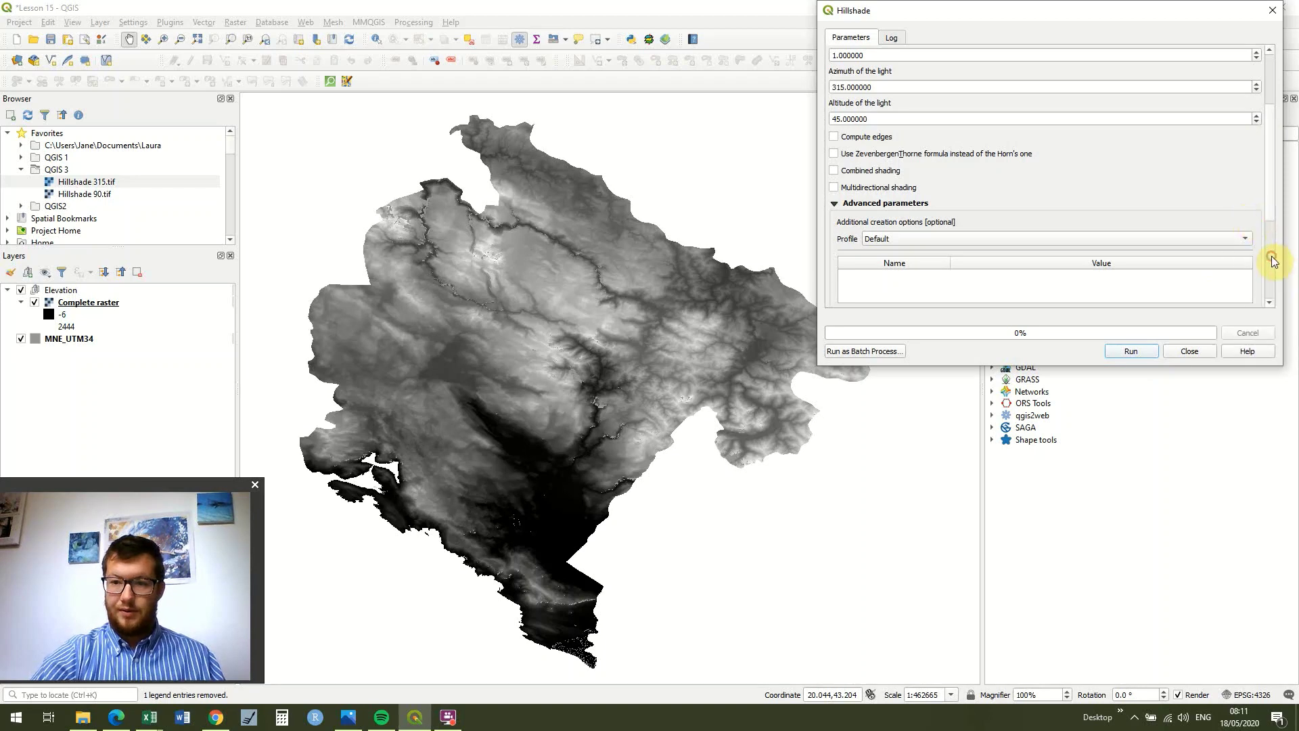
click(1272, 260)
click(1254, 215)
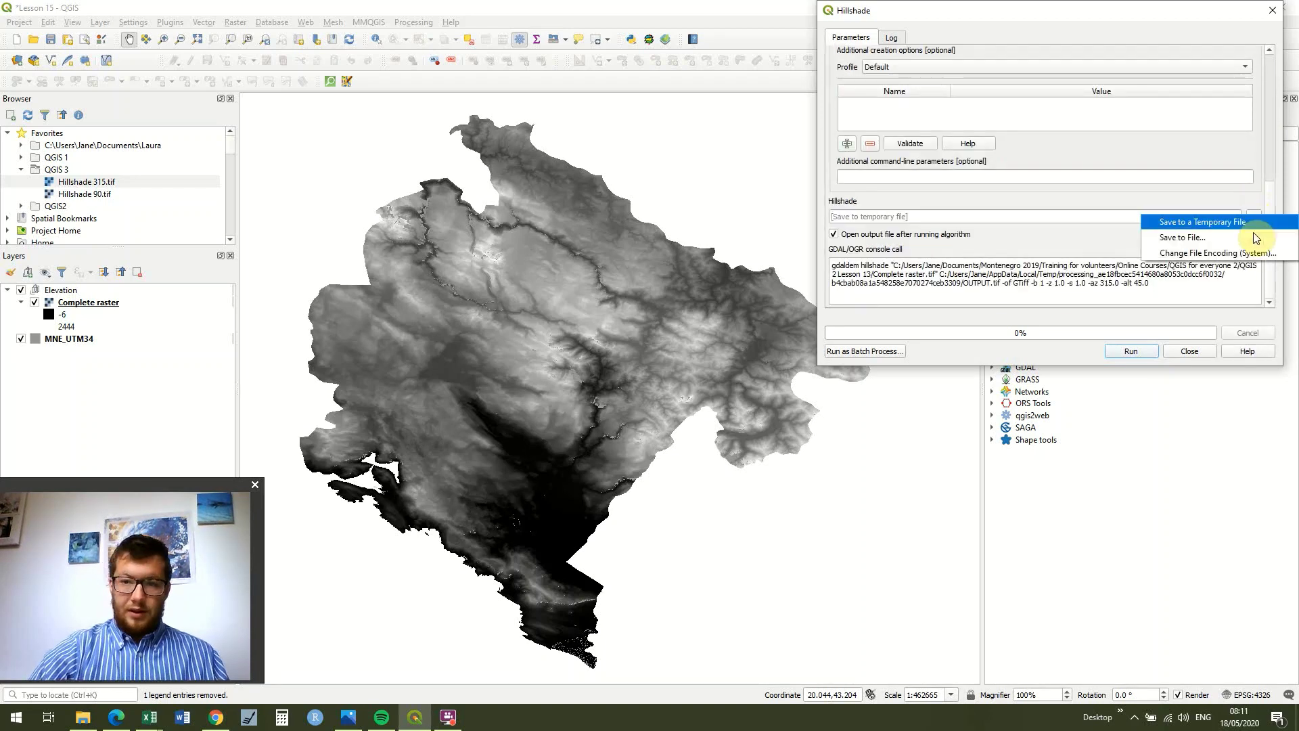
click(1253, 235)
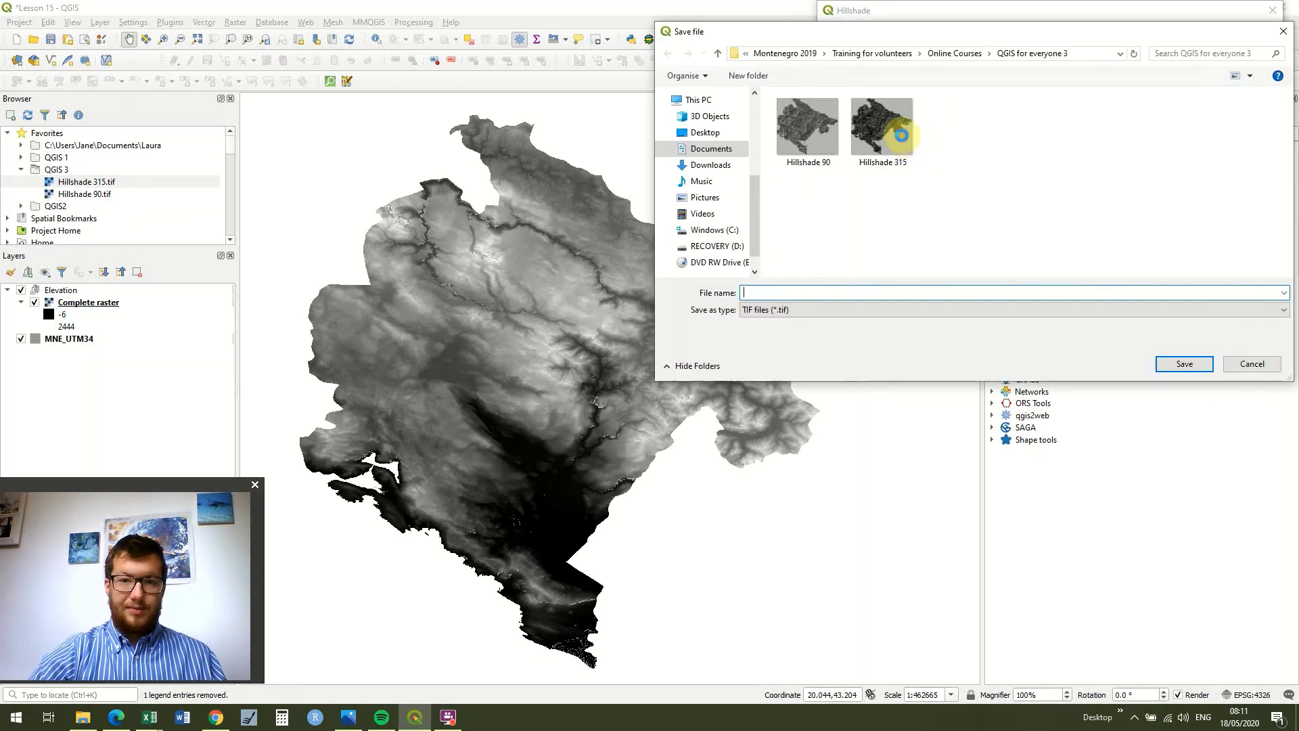
double_click(901, 135)
click(683, 359)
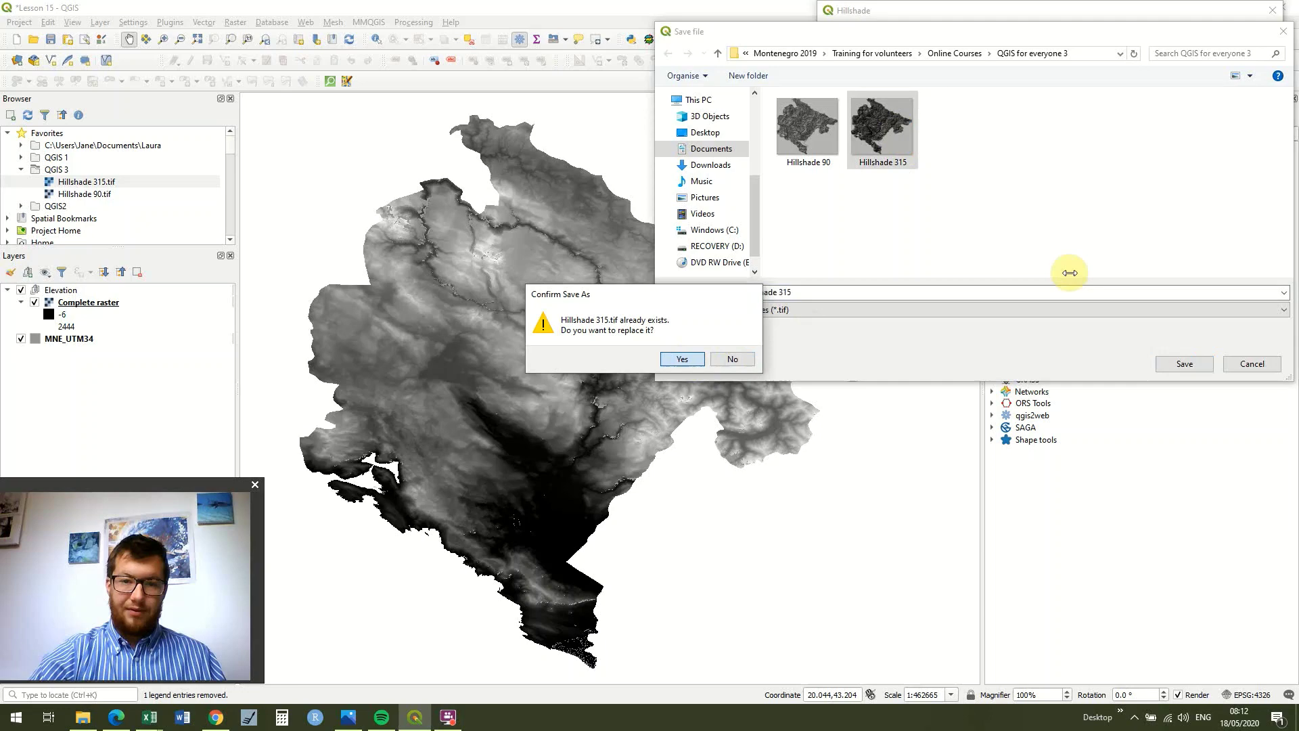
click(1132, 350)
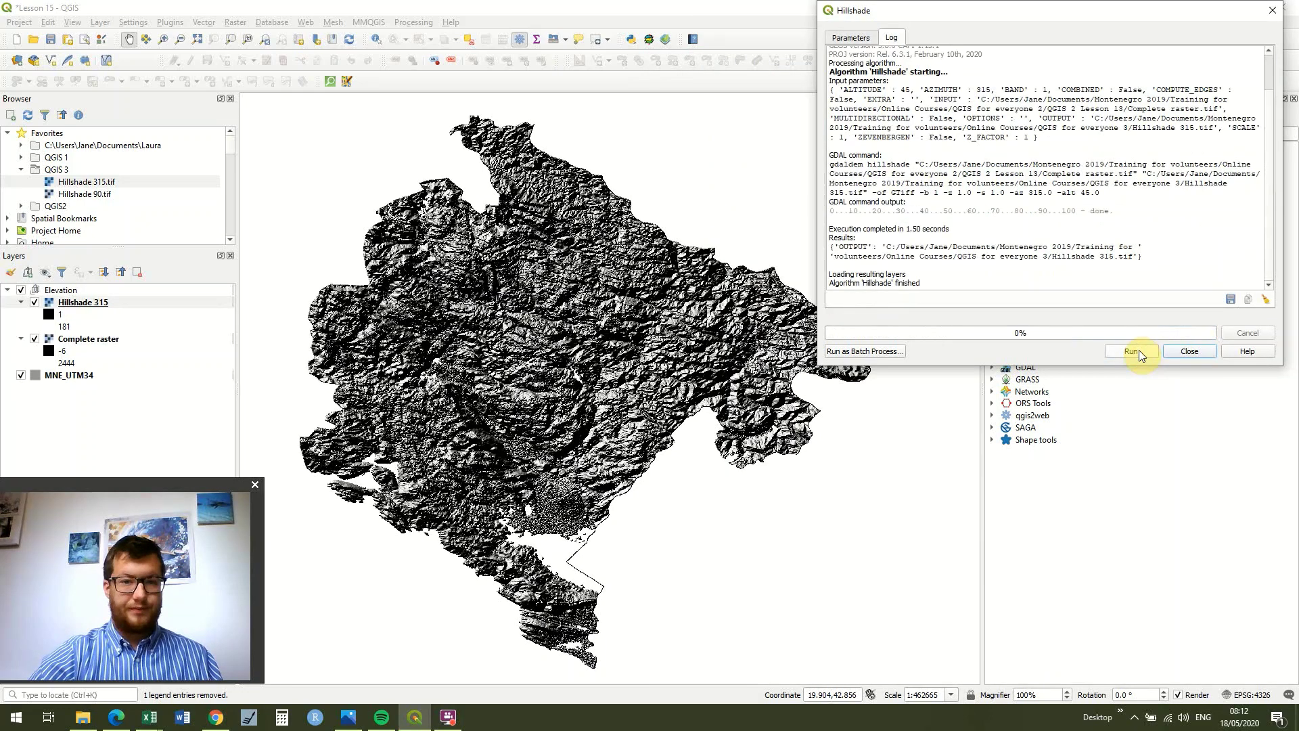
click(1189, 351)
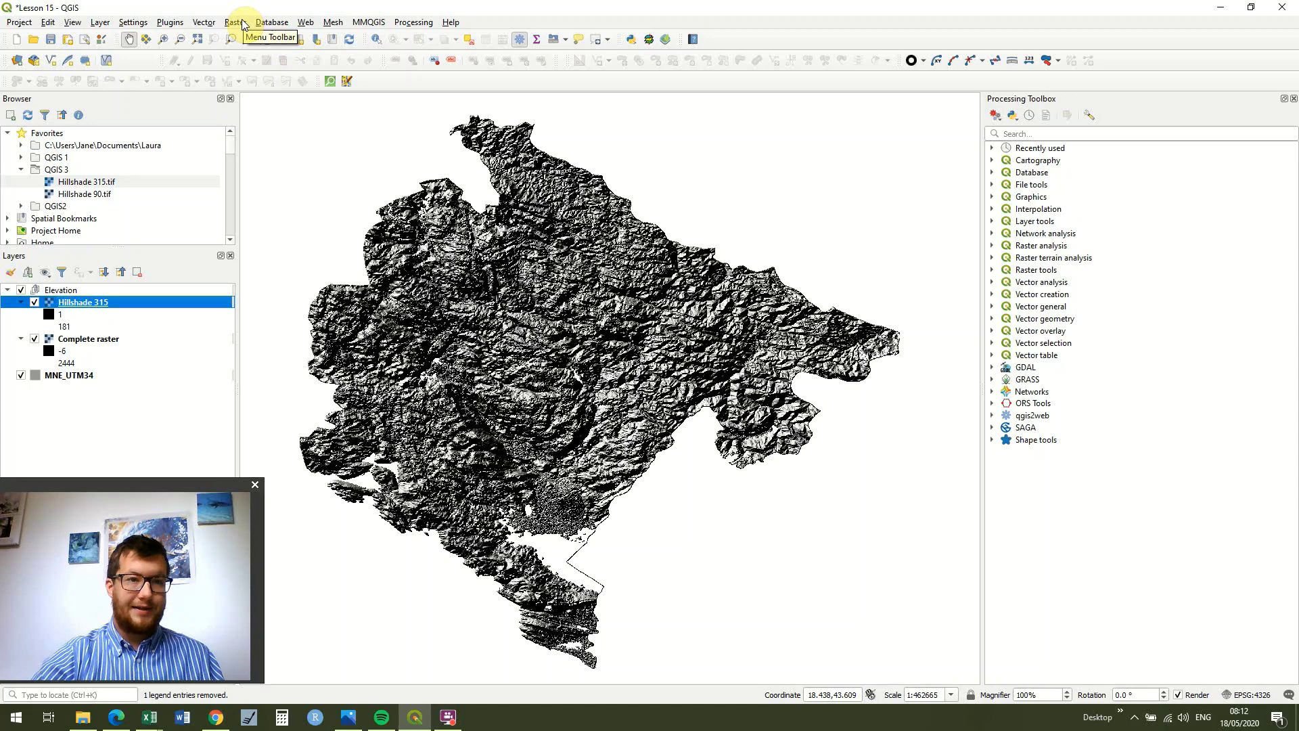
Reopen the Hillshade tool and change the light azimuth to 90.
click(244, 26)
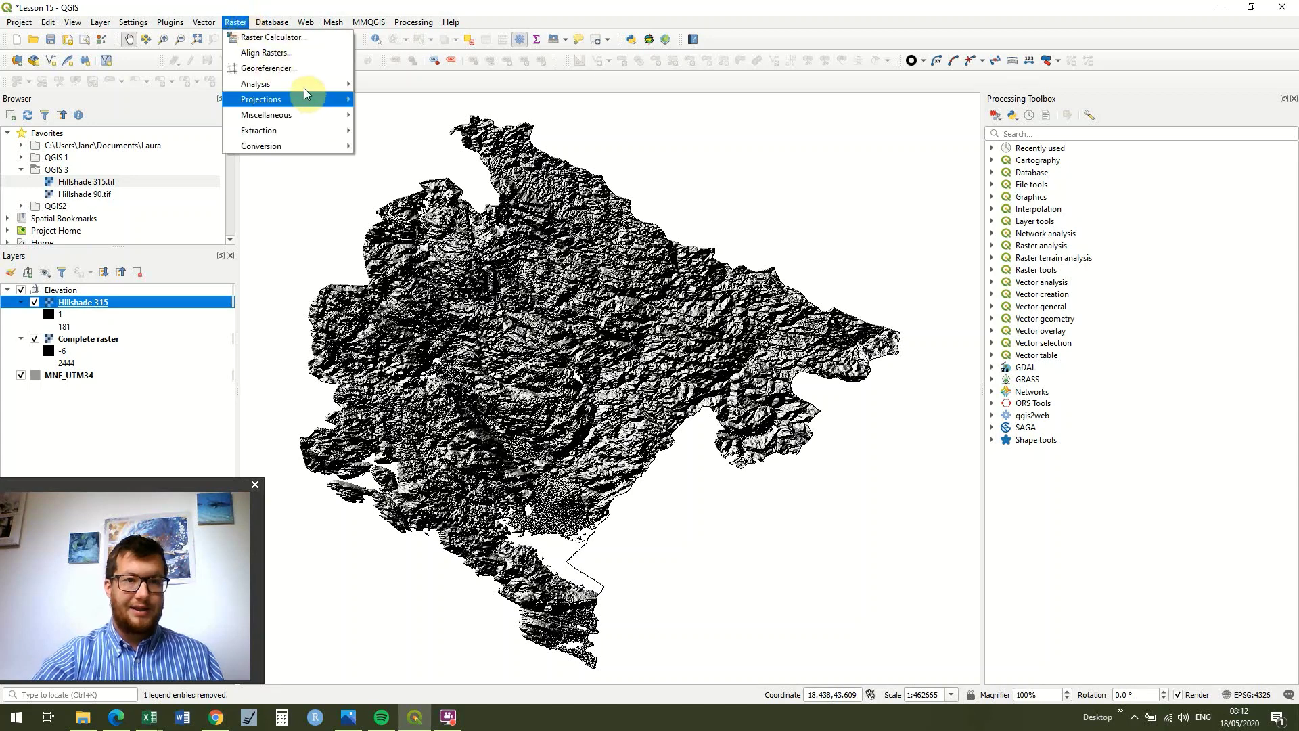
mouse_move(298, 84)
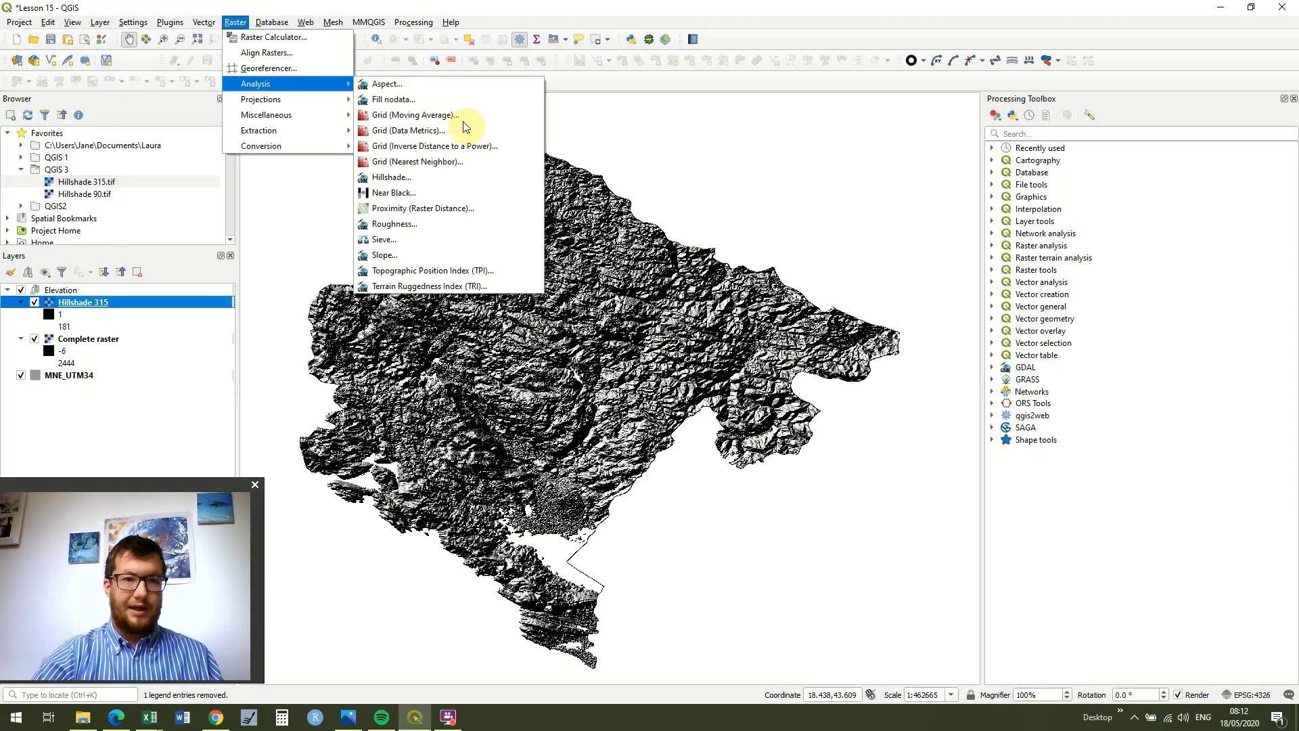
click(460, 178)
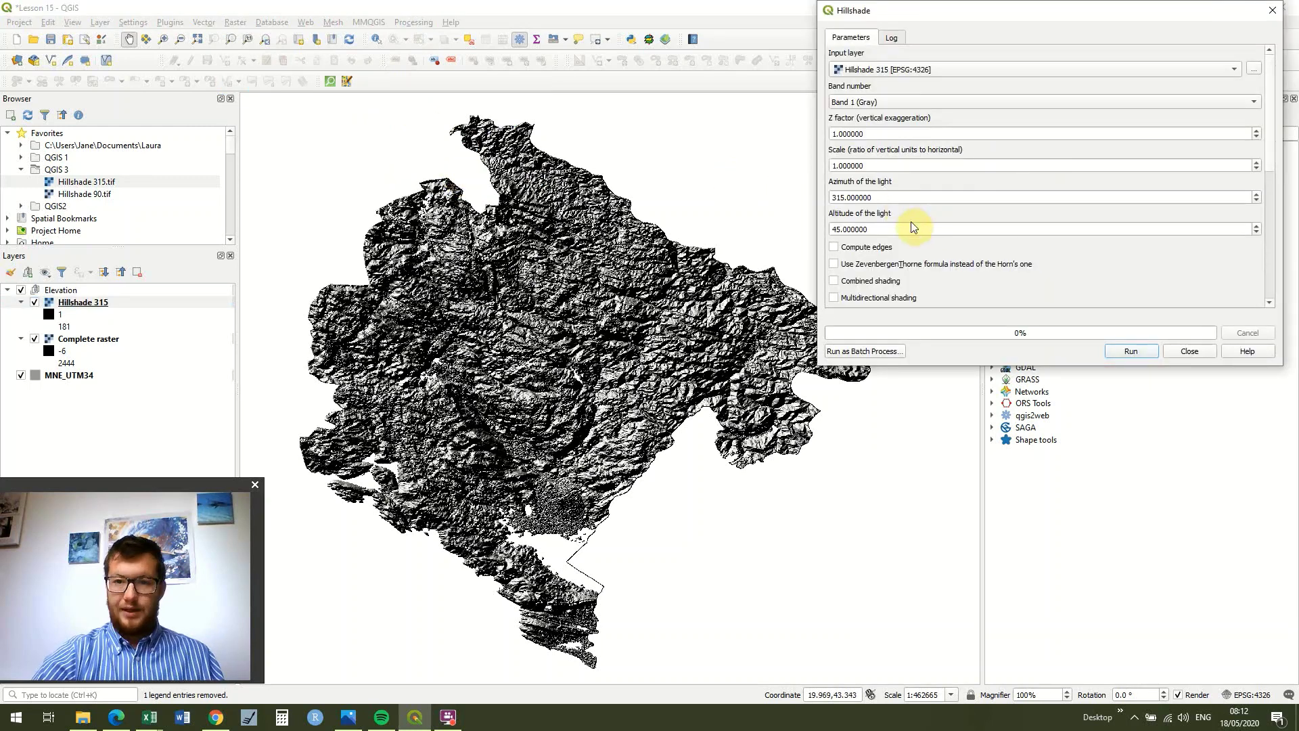
click(903, 197)
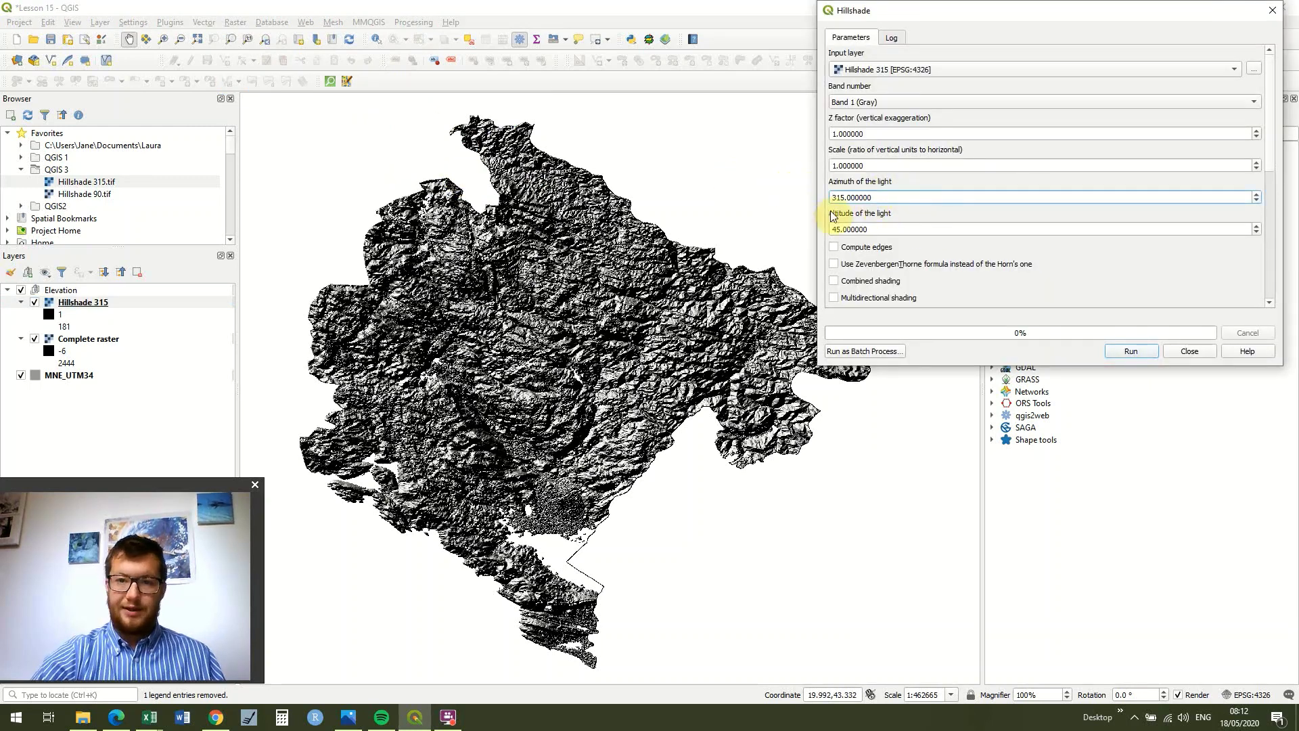
right_click(873, 201)
key(Escape)
key(shift+Left)
key(shift+Left)
key(shift+Left)
key(shift+Left)
key(shift+Left)
key(shift+Left)
key(BackSpace)
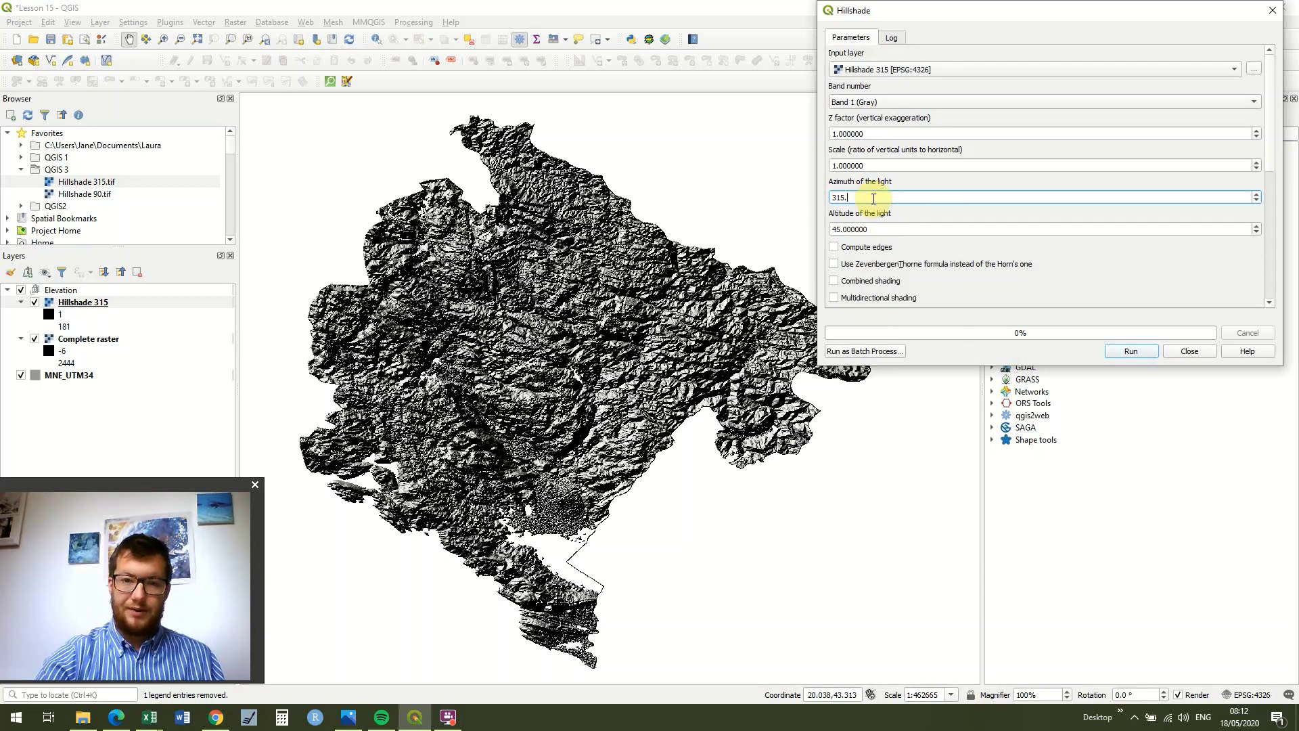
key(BackSpace)
key(BackSpace)
key(BackSpace)
key(BackSpace)
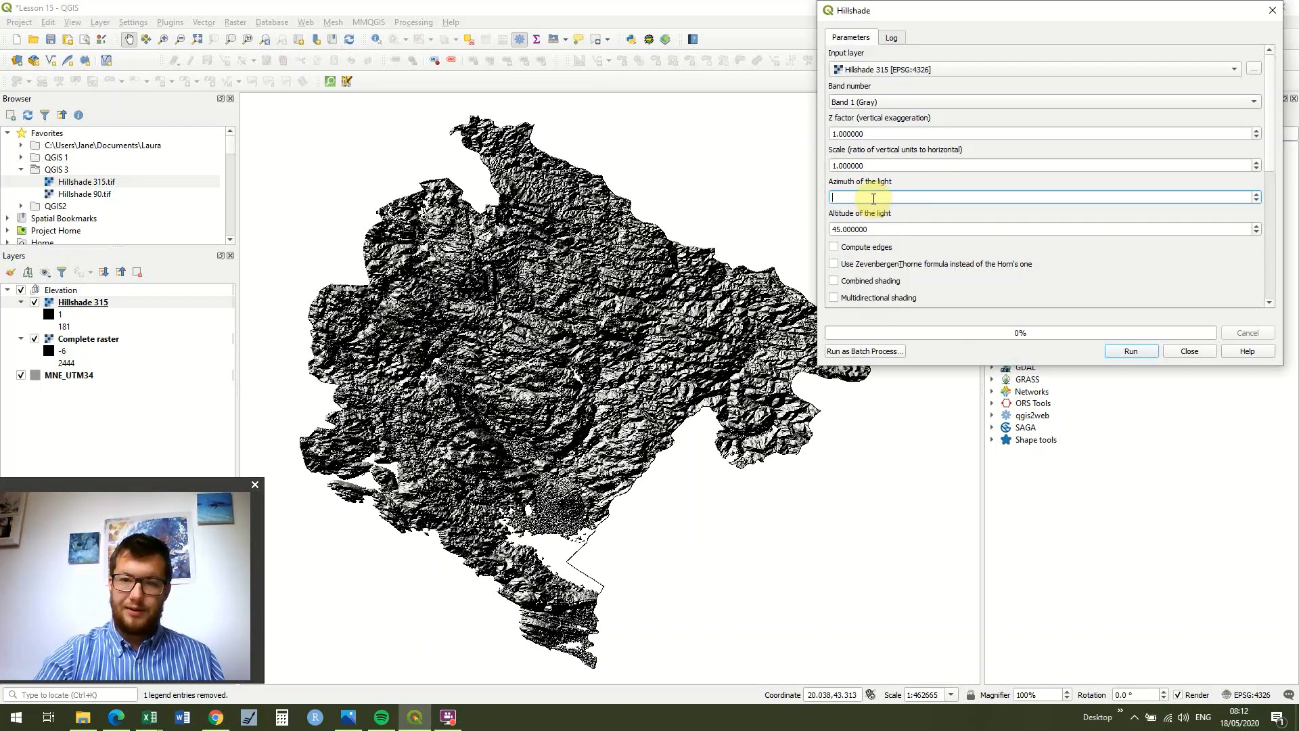
text(90)
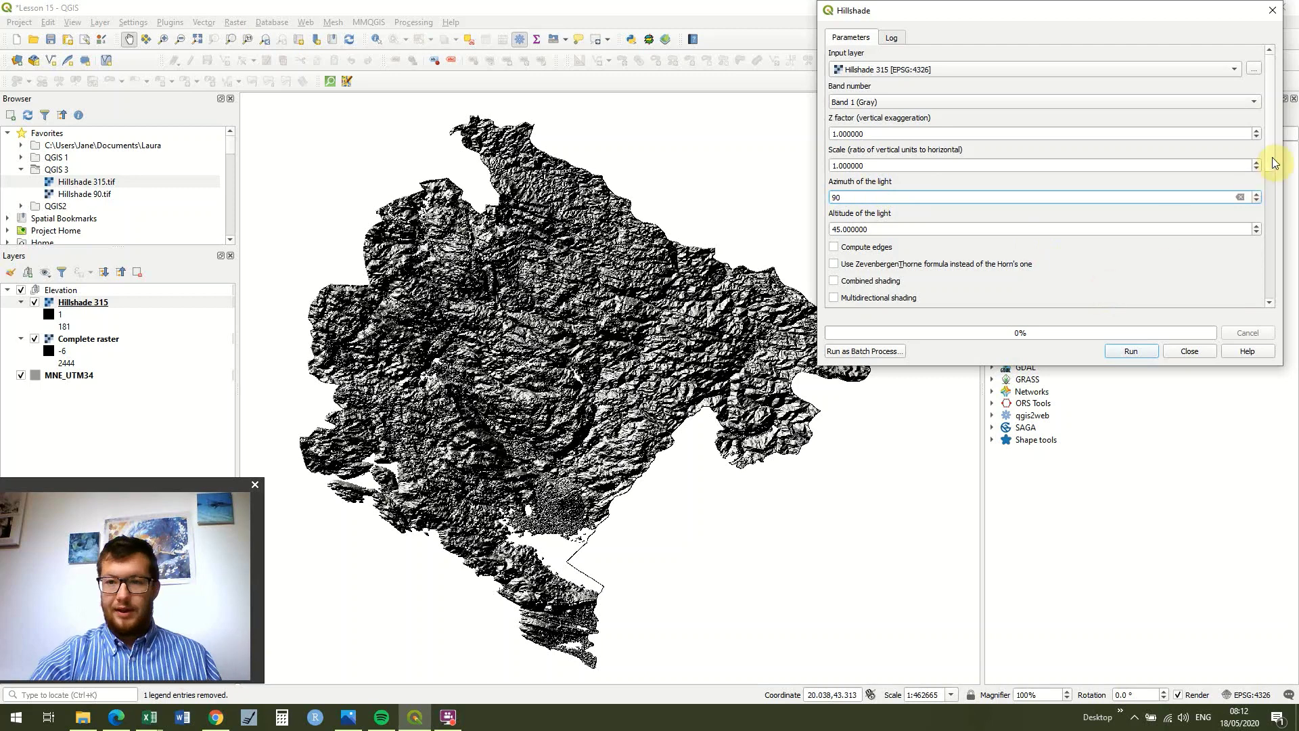
Set the output file to Hillshade 90.tif, confirming replacement of the existing file.
click(1270, 158)
click(1271, 273)
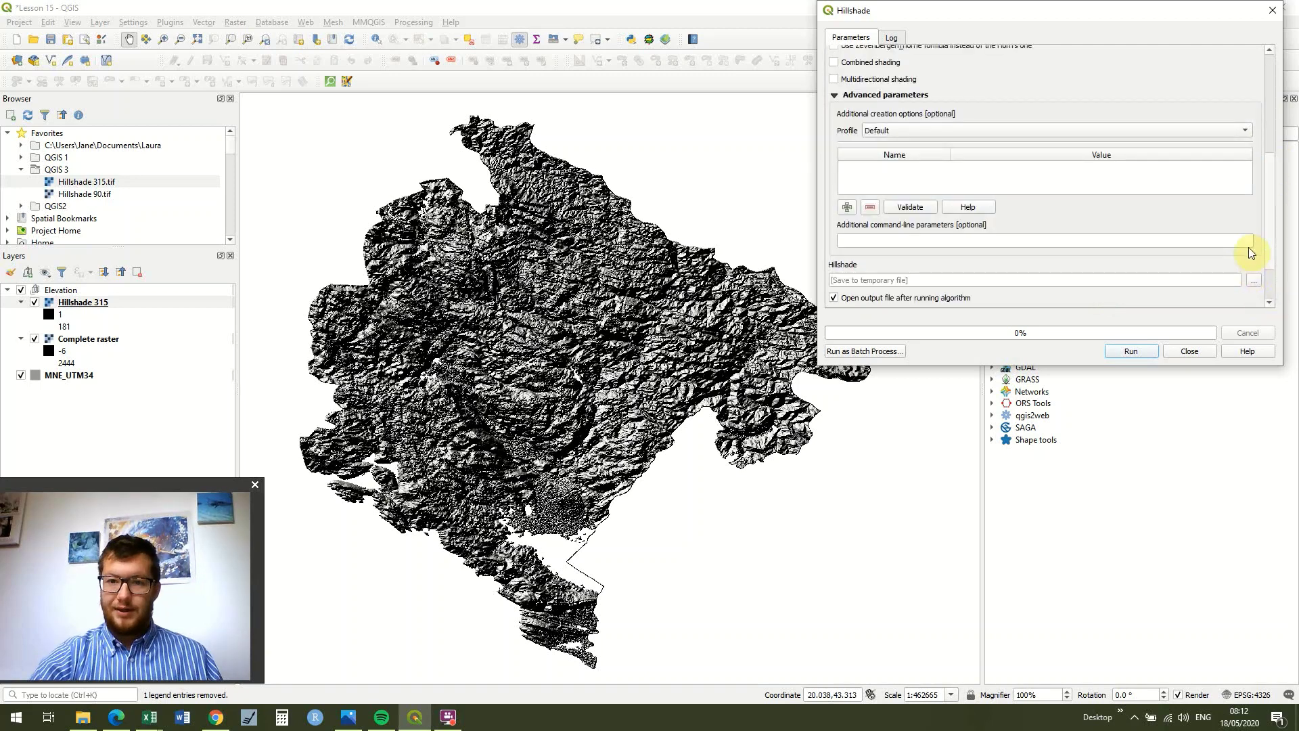
scroll(1251, 252, down, 2)
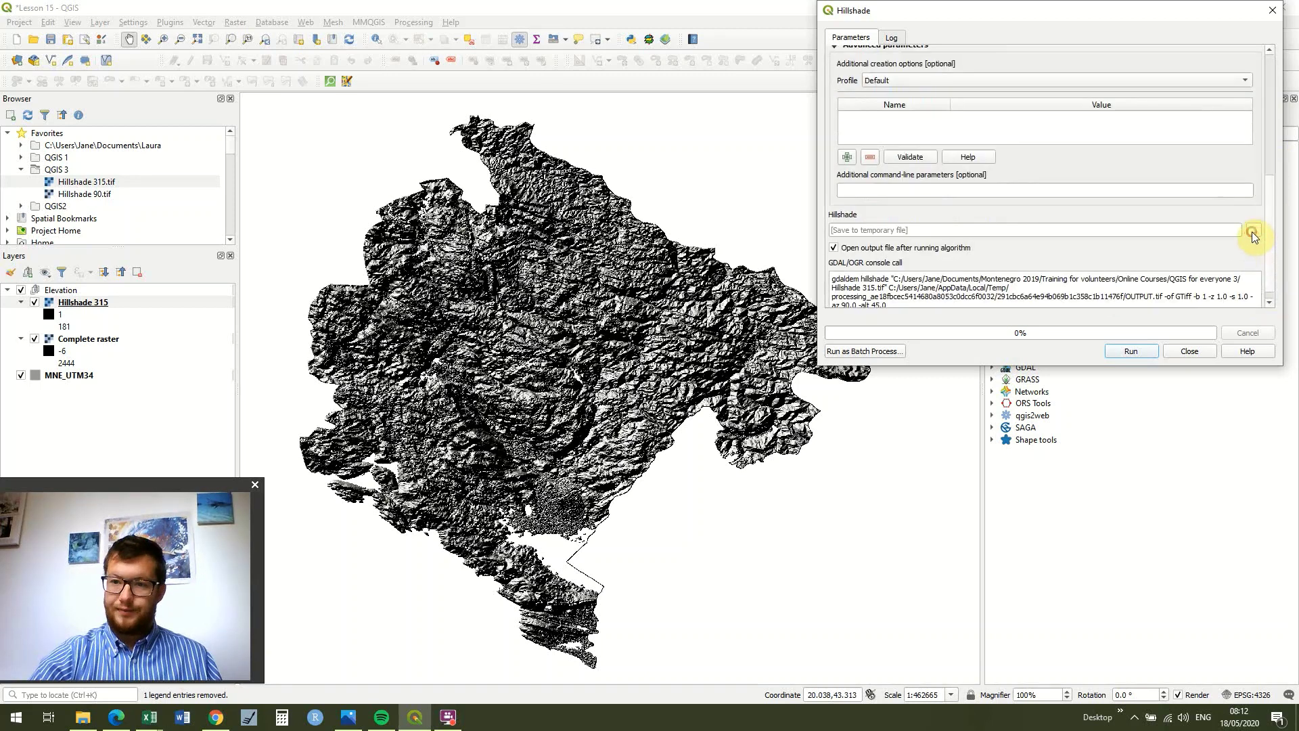
click(1254, 232)
click(1252, 255)
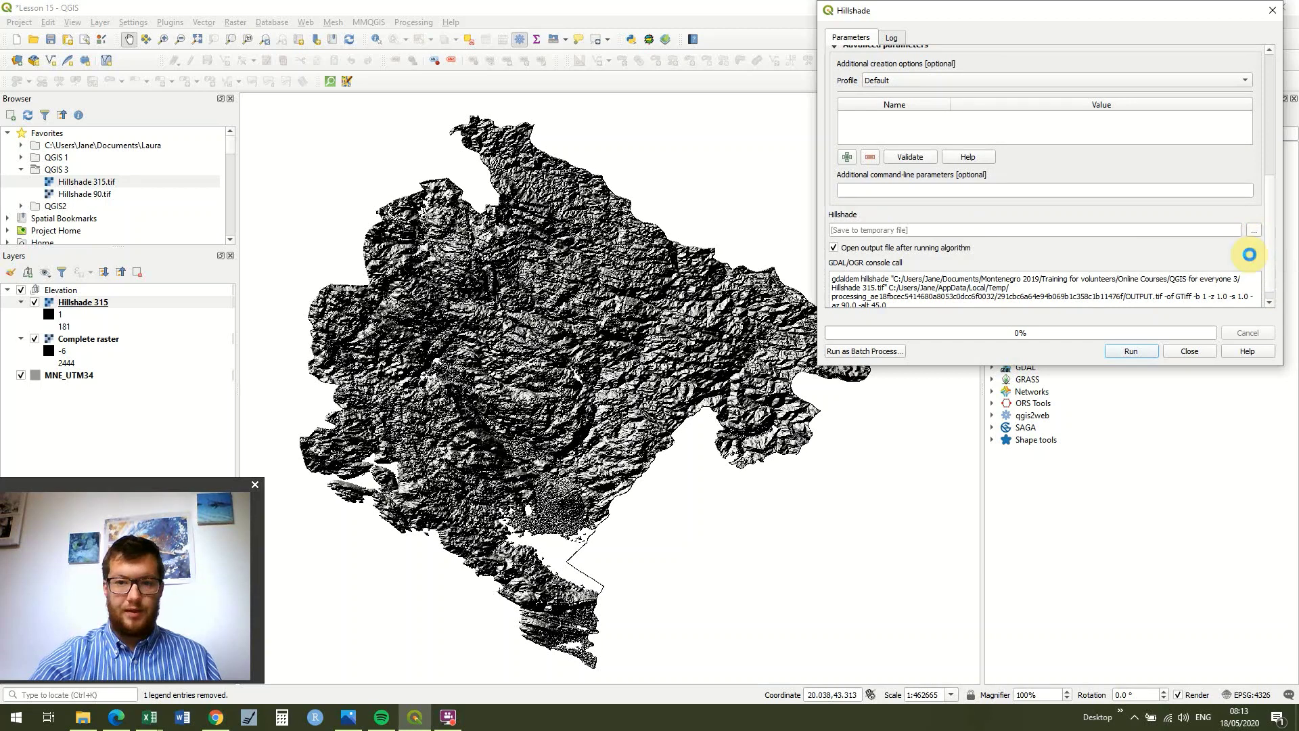
click(821, 132)
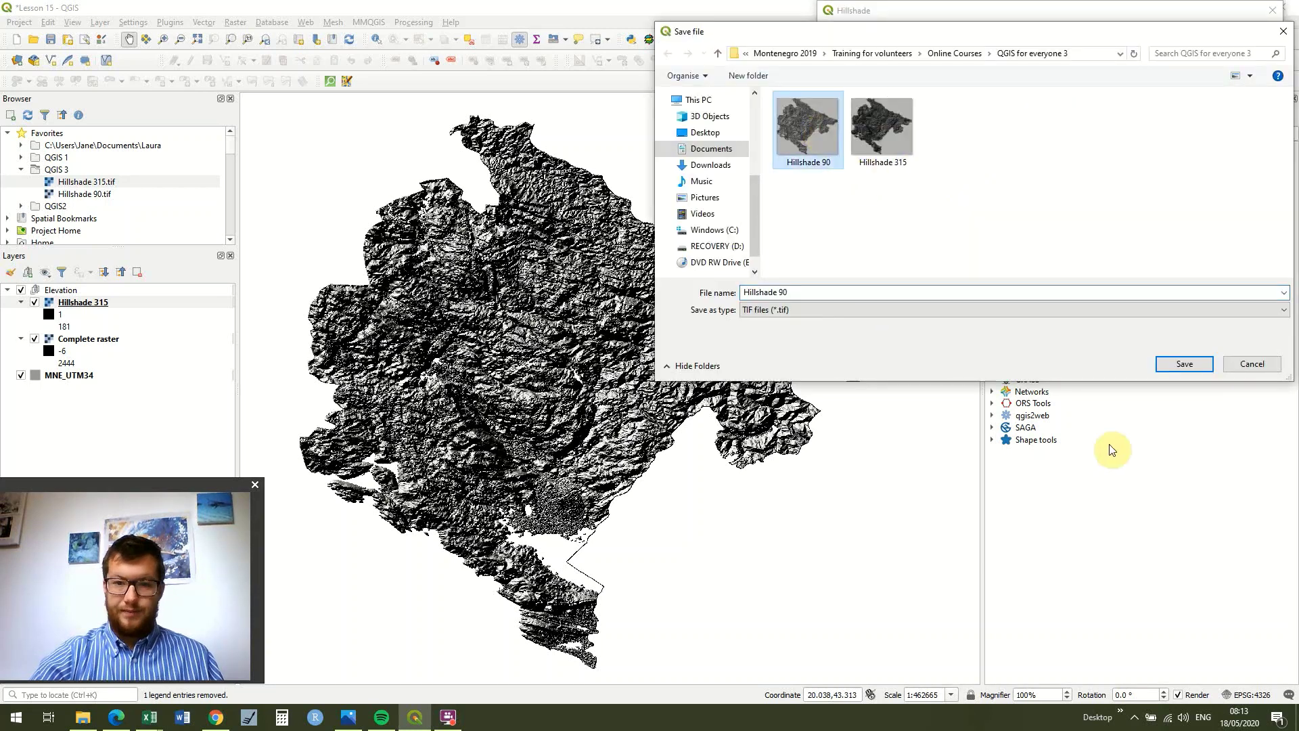
click(1191, 364)
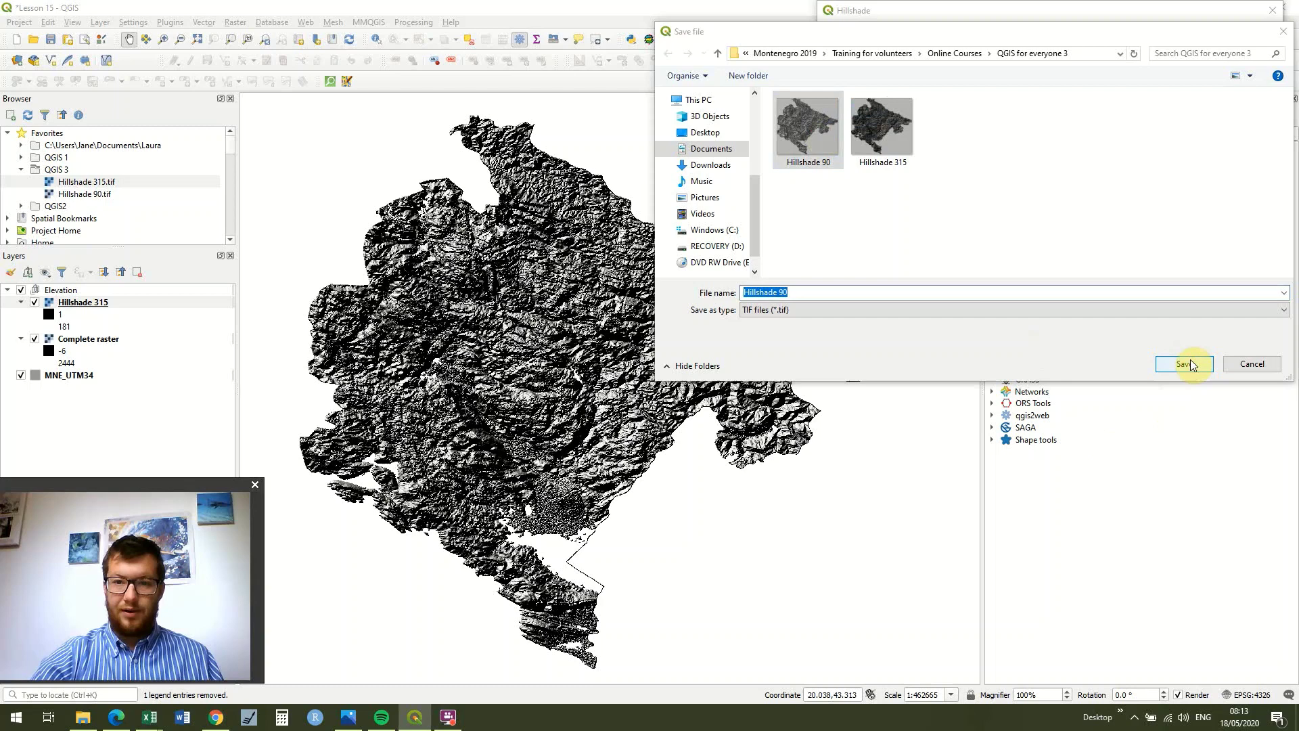
click(685, 360)
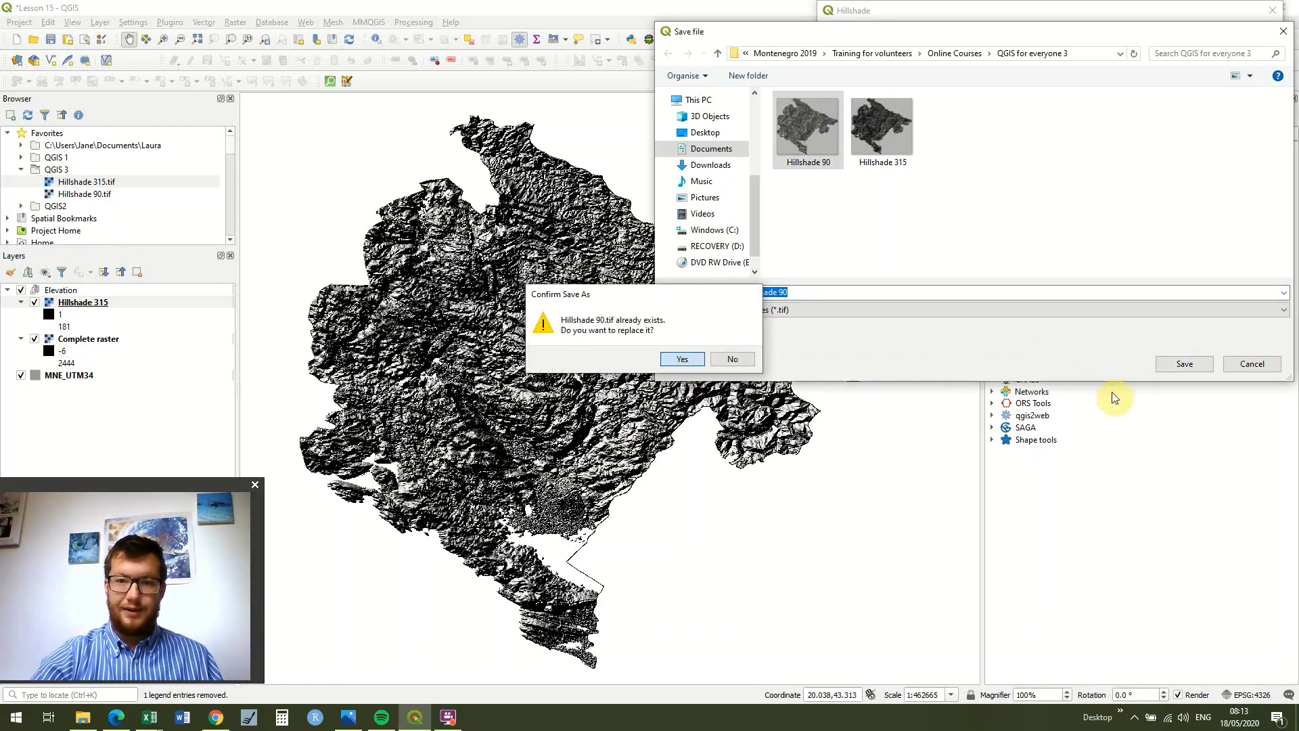
Run the 90° hillshade, then remove the resulting Hillshade 90 layer.
click(1149, 358)
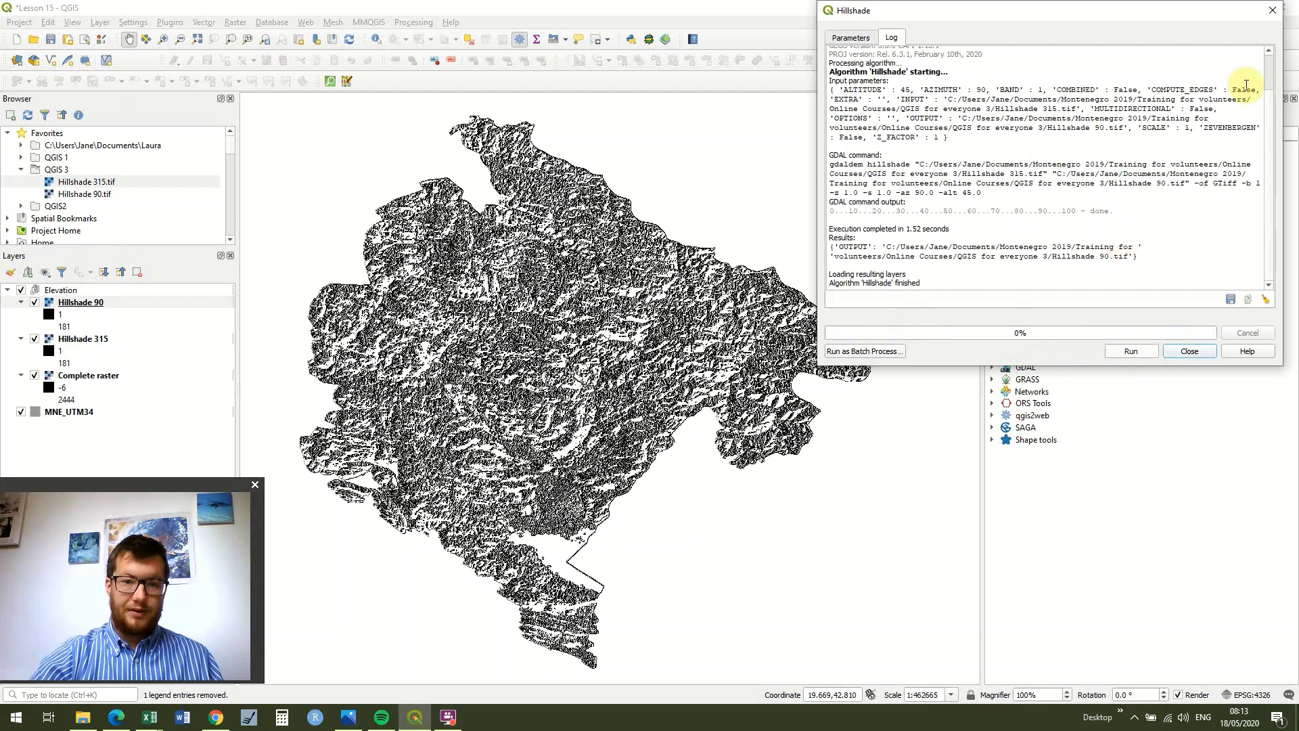
click(1271, 13)
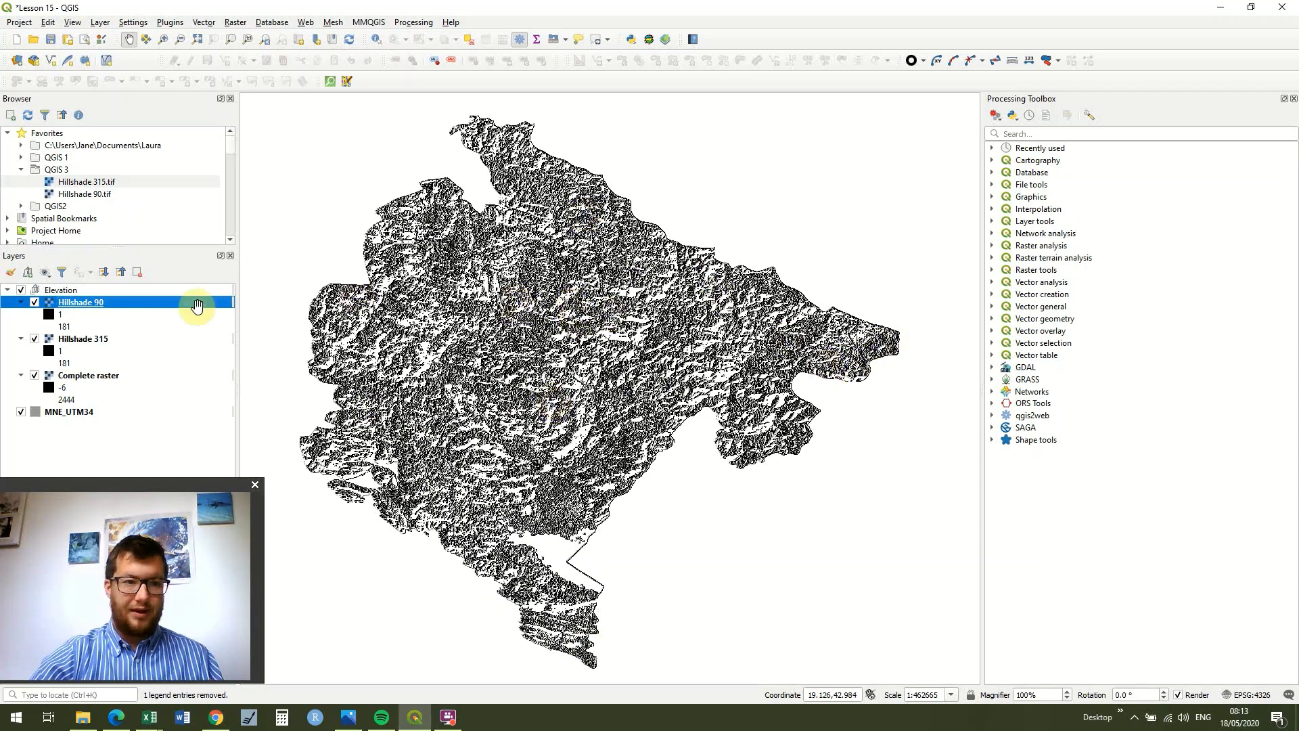
right_click(150, 306)
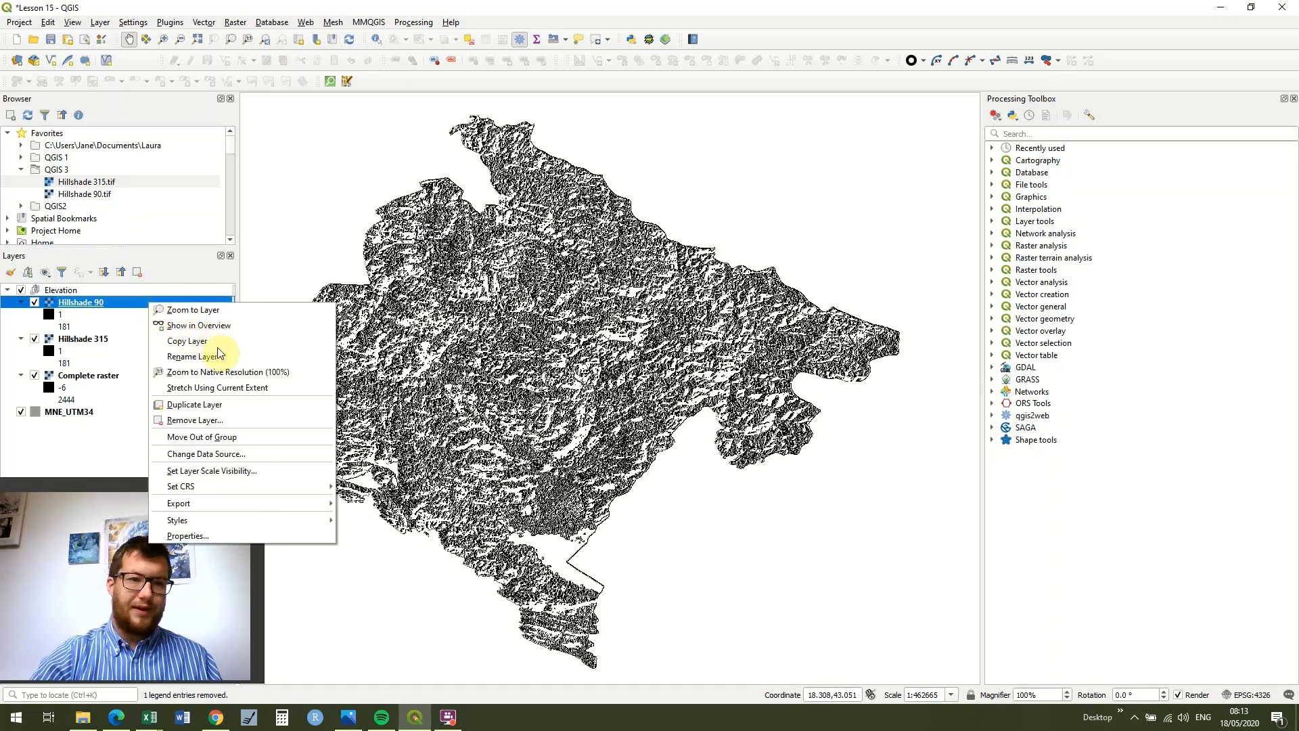
click(229, 421)
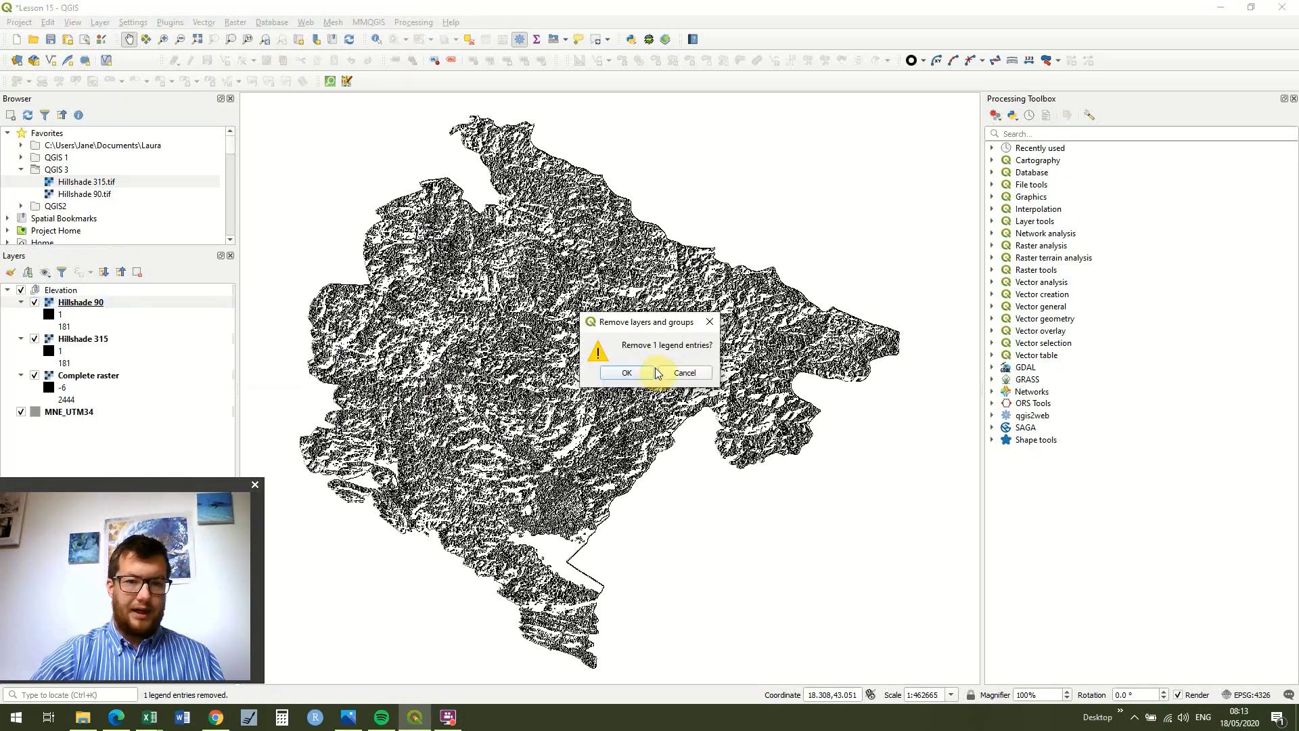
click(627, 372)
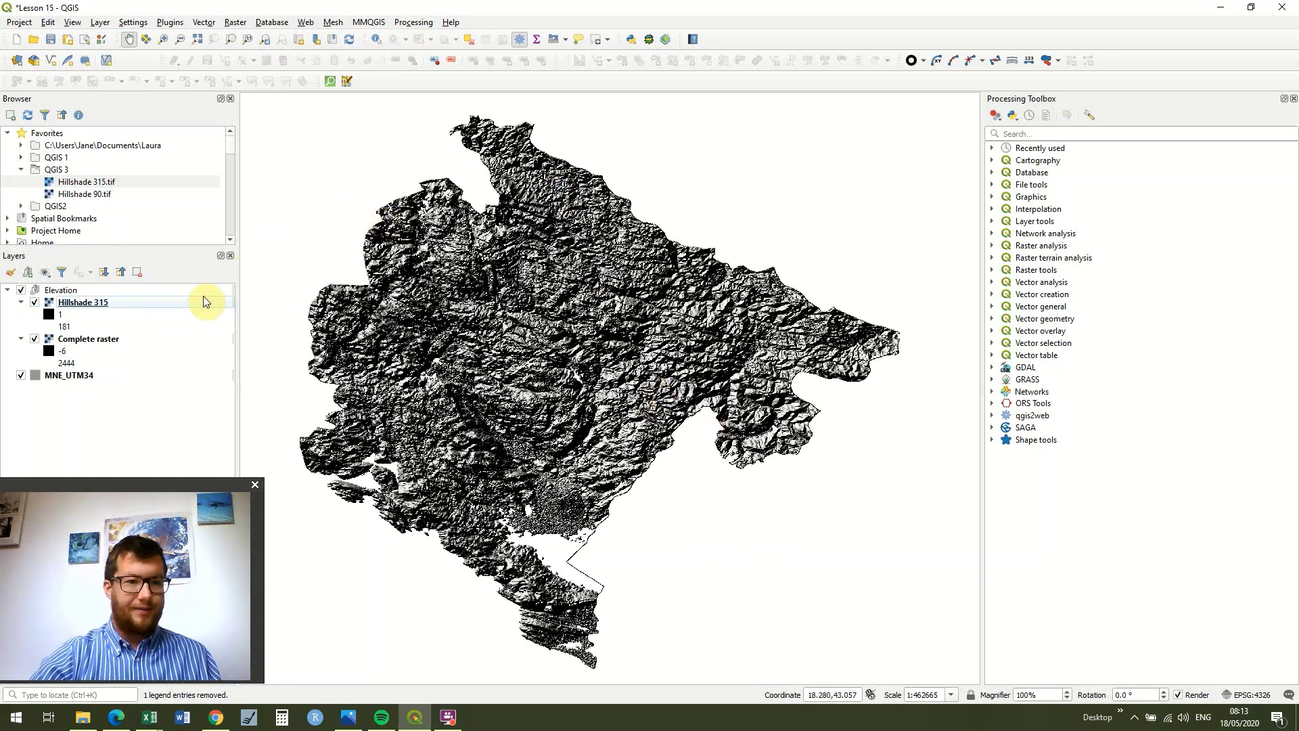
Remove the Hillshade 315 layer, leaving only Complete raster.
right_click(183, 305)
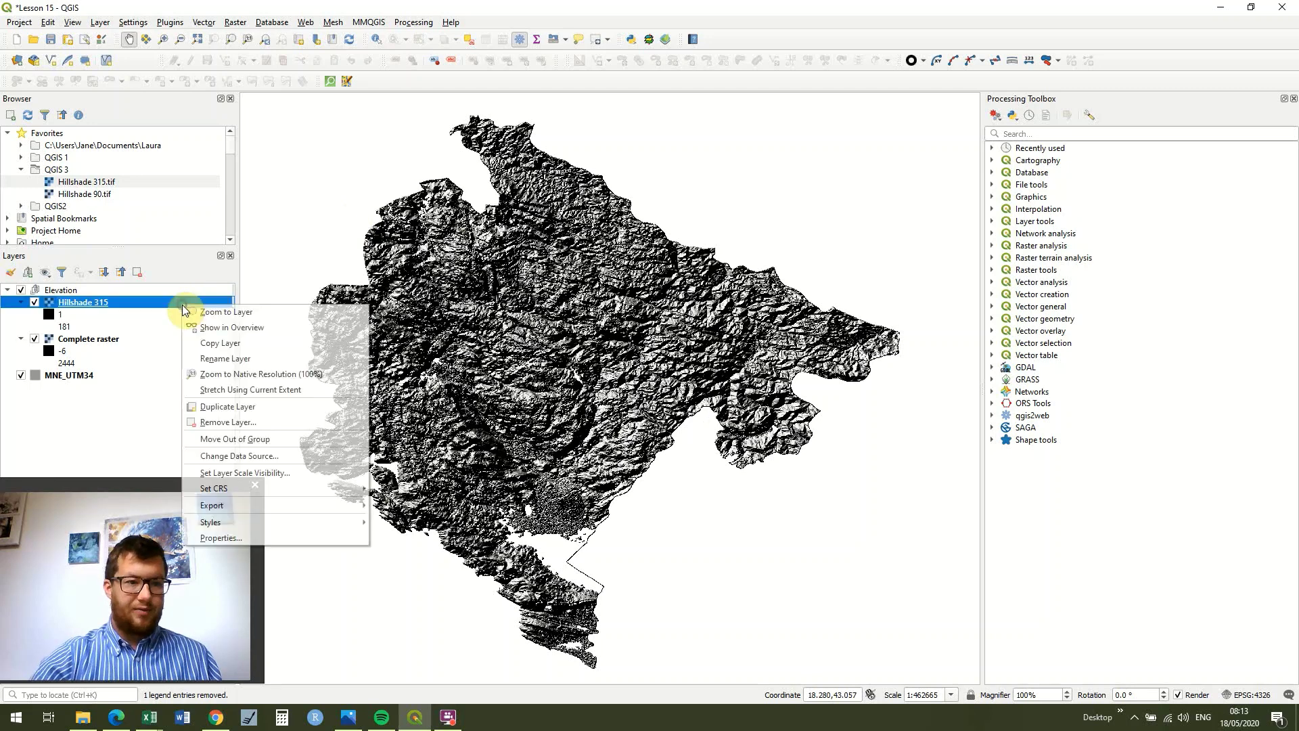
click(245, 424)
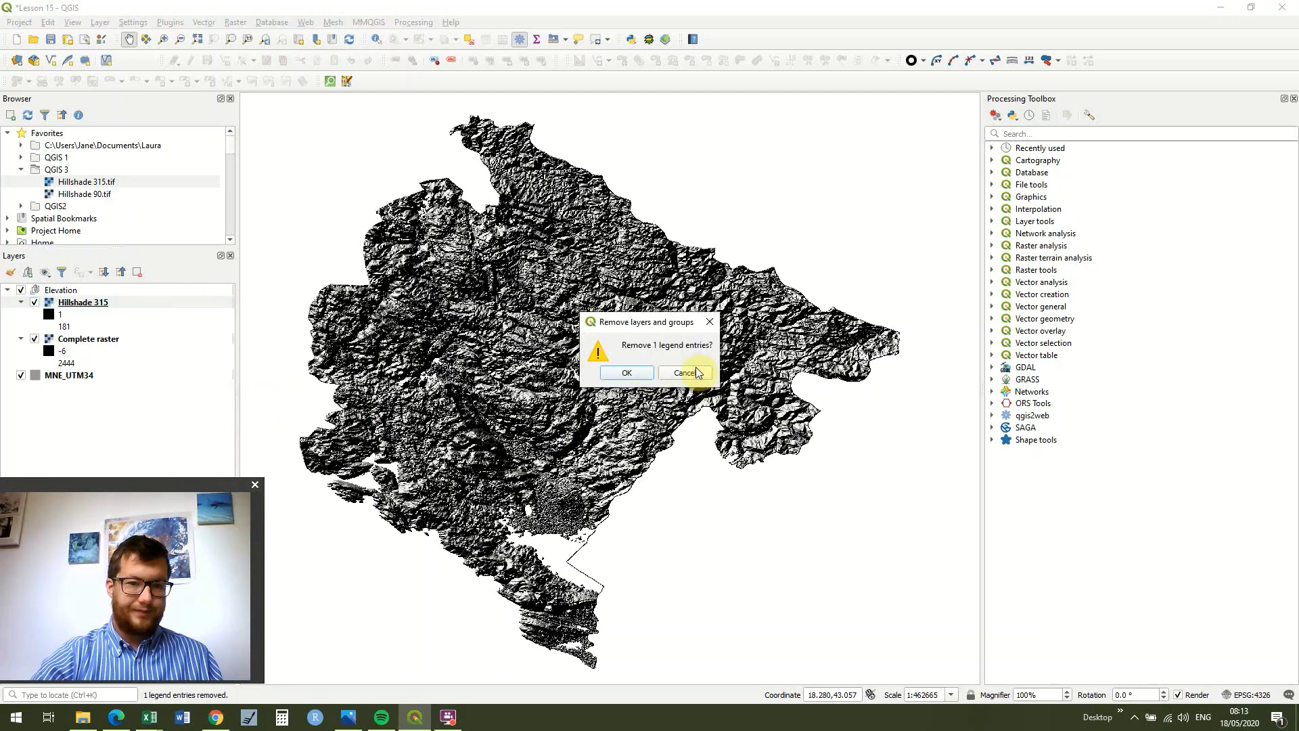
click(646, 374)
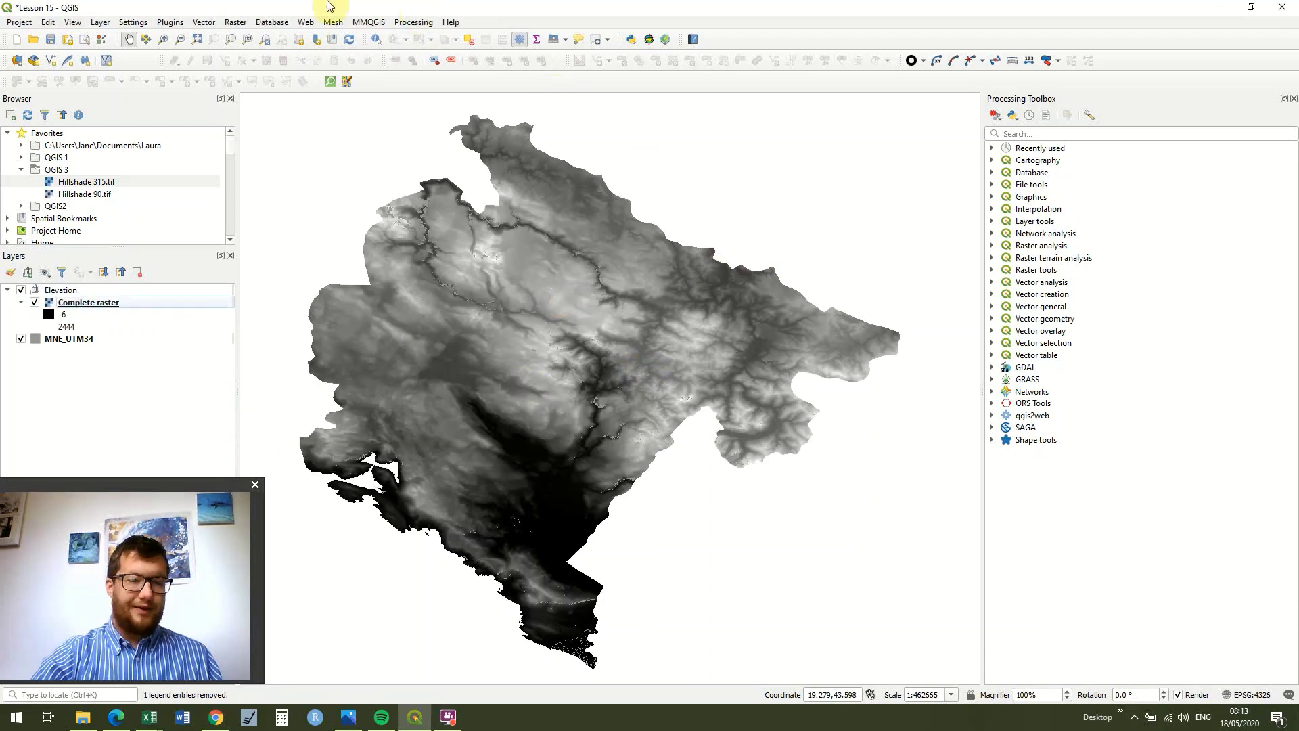
Run Hillshade on Complete raster with azimuth changed from 315 to 90, creating a temporary Hillshade layer.
click(236, 22)
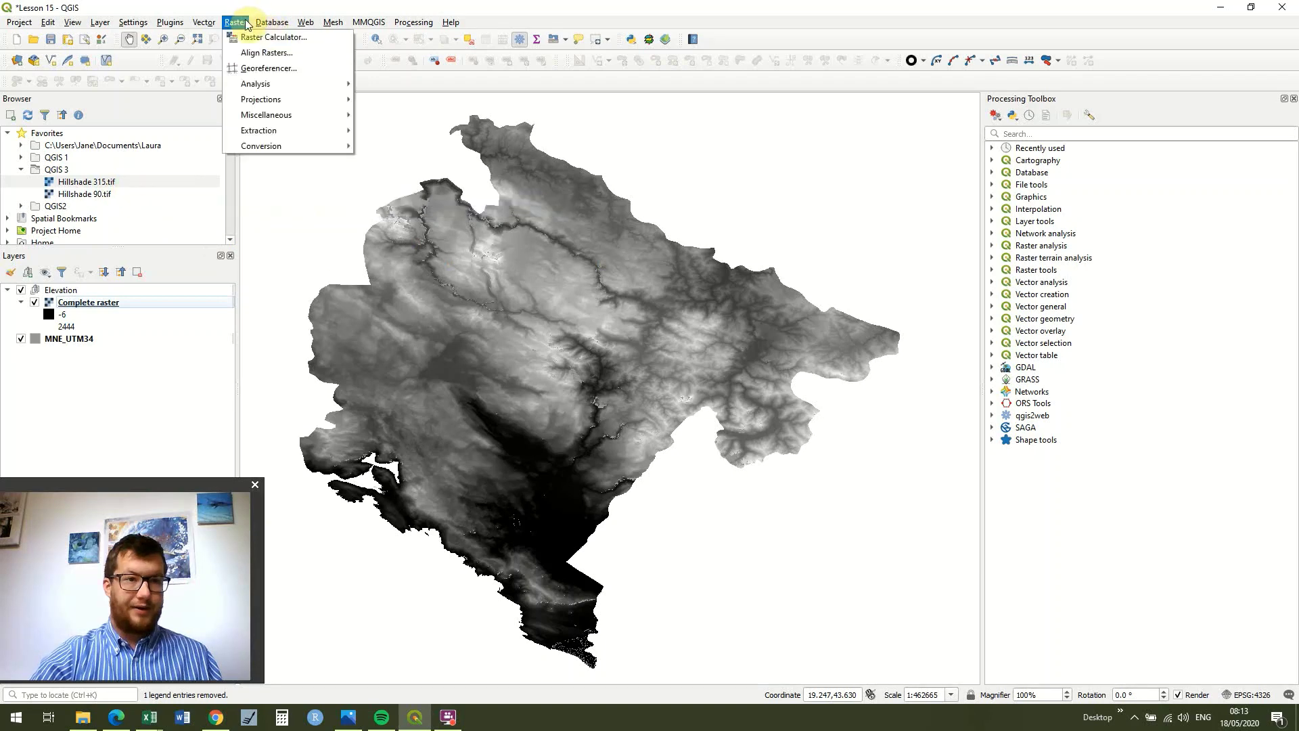
mouse_move(273, 105)
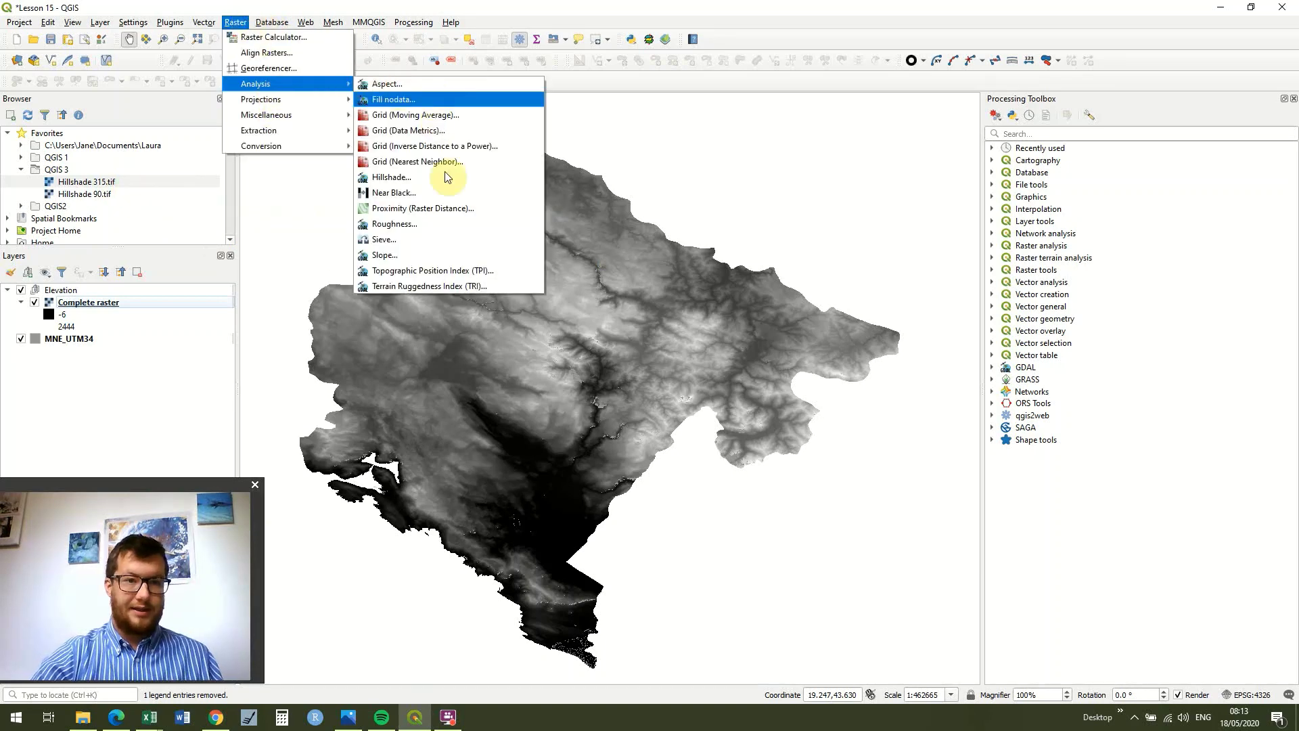
click(448, 176)
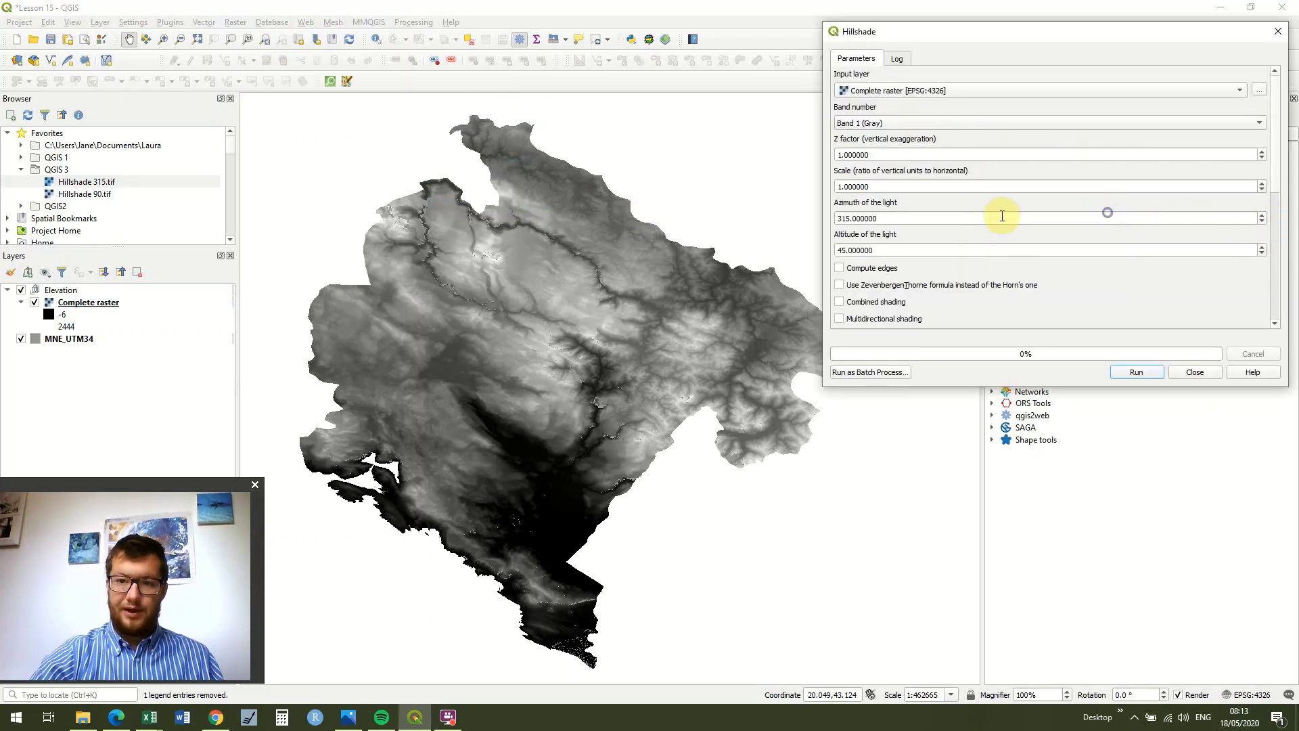
click(961, 217)
right_click(961, 216)
click(837, 217)
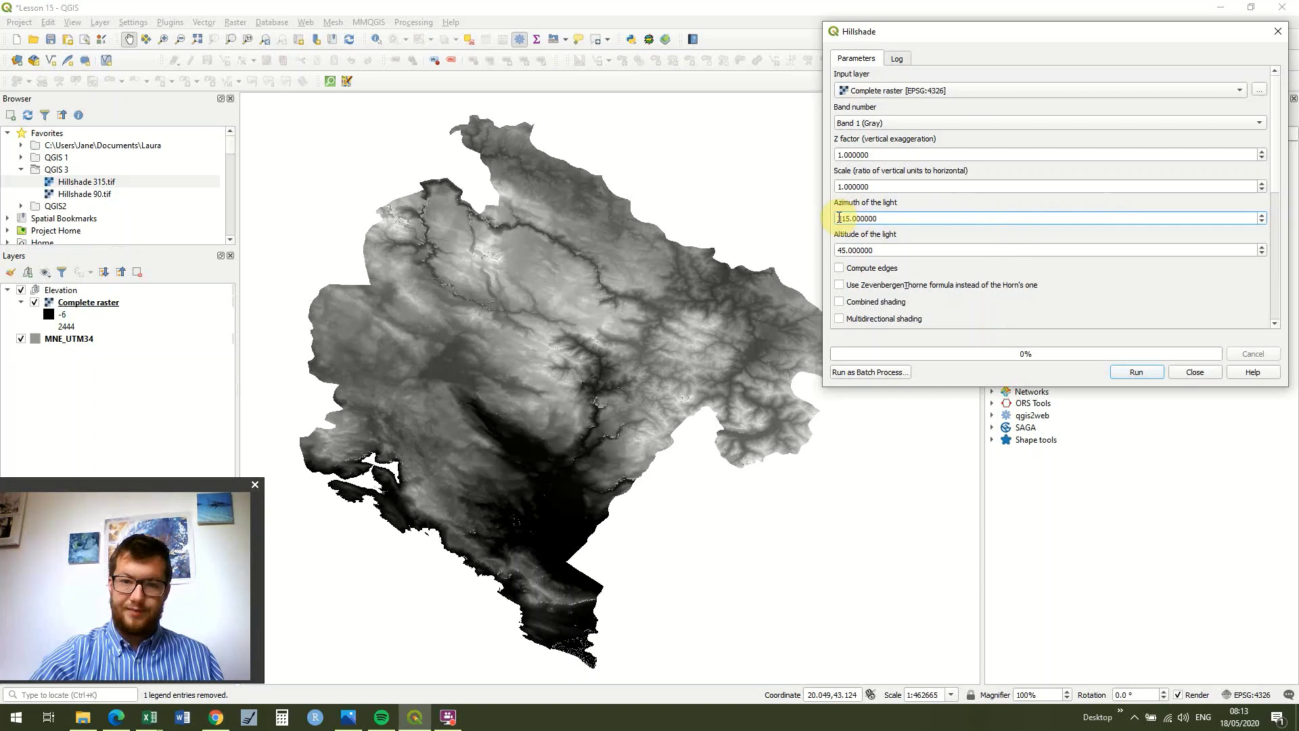
drag(838, 218, 926, 233)
text(9)
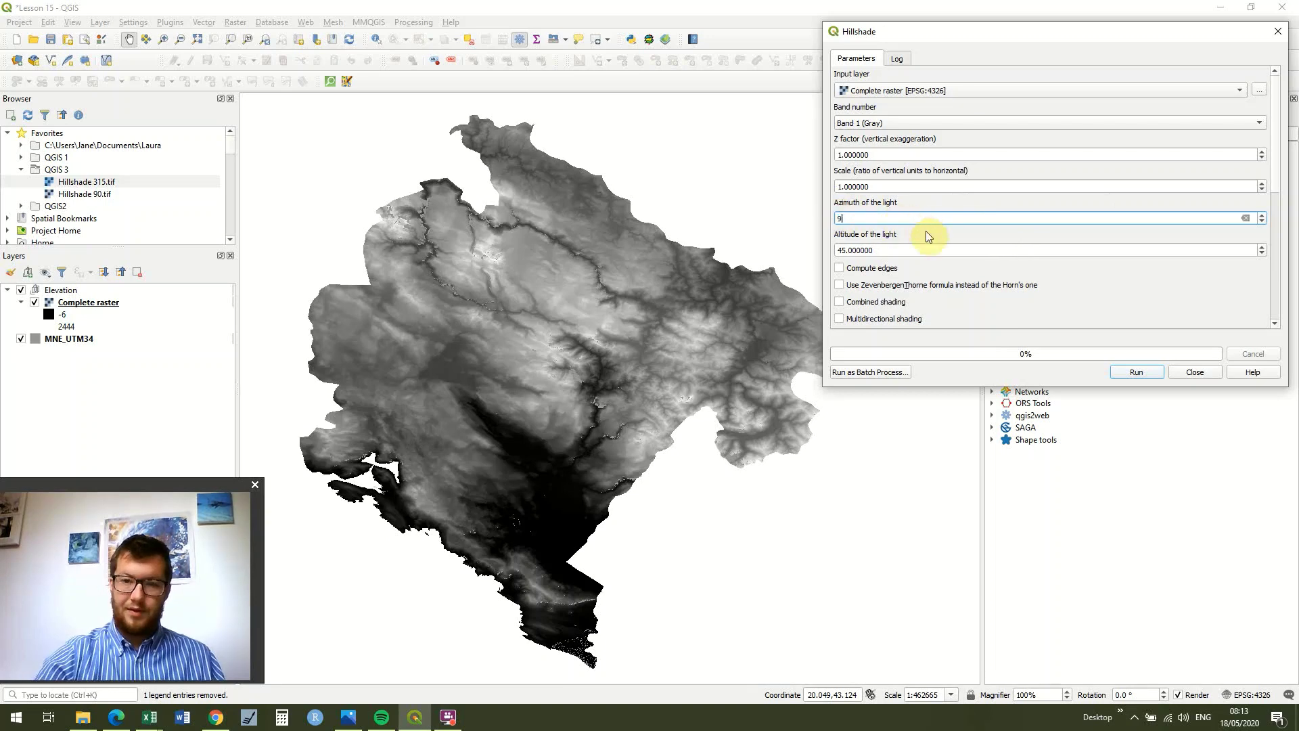
text(0)
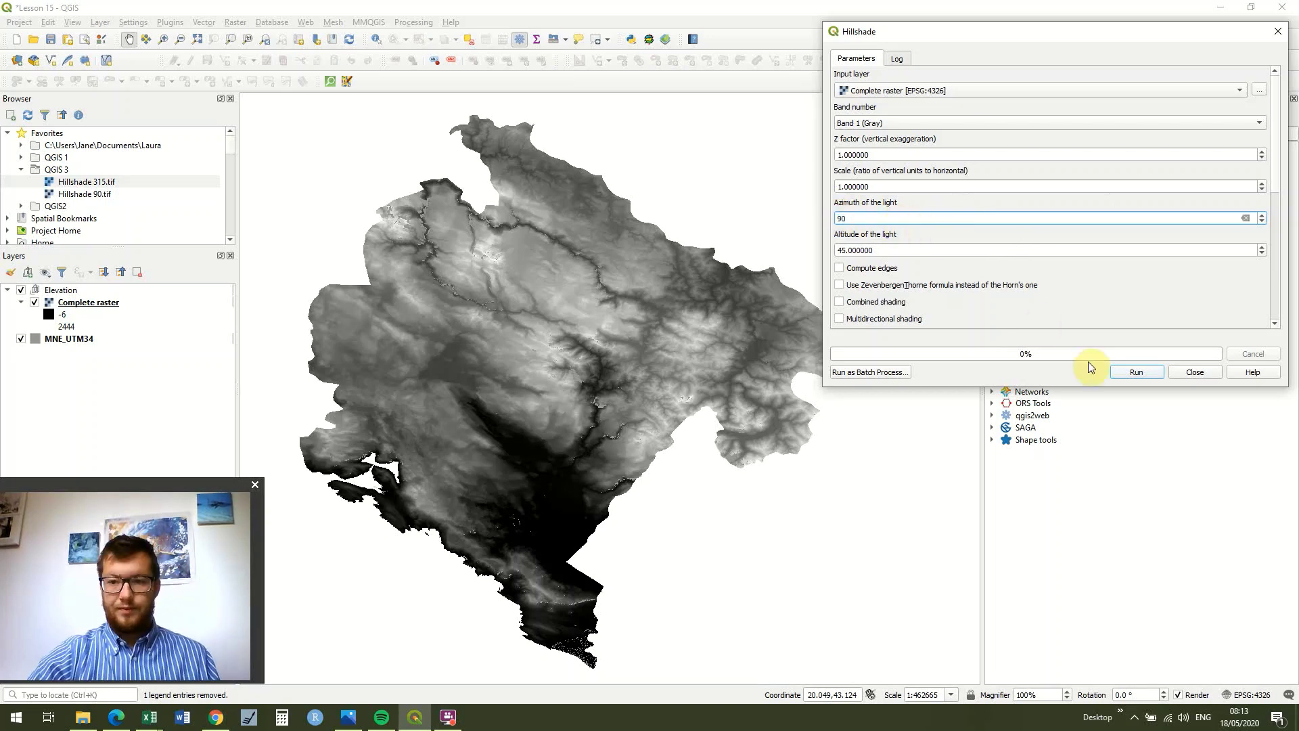
click(1143, 371)
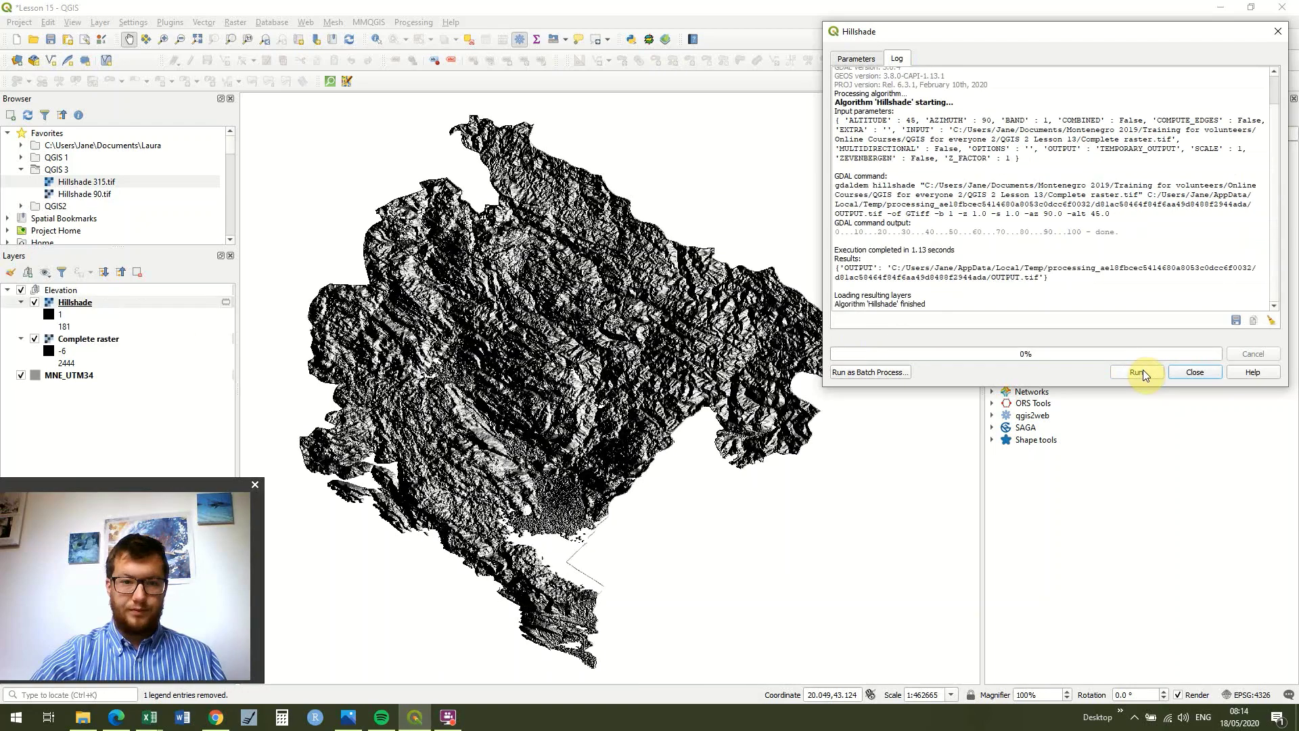
click(1196, 373)
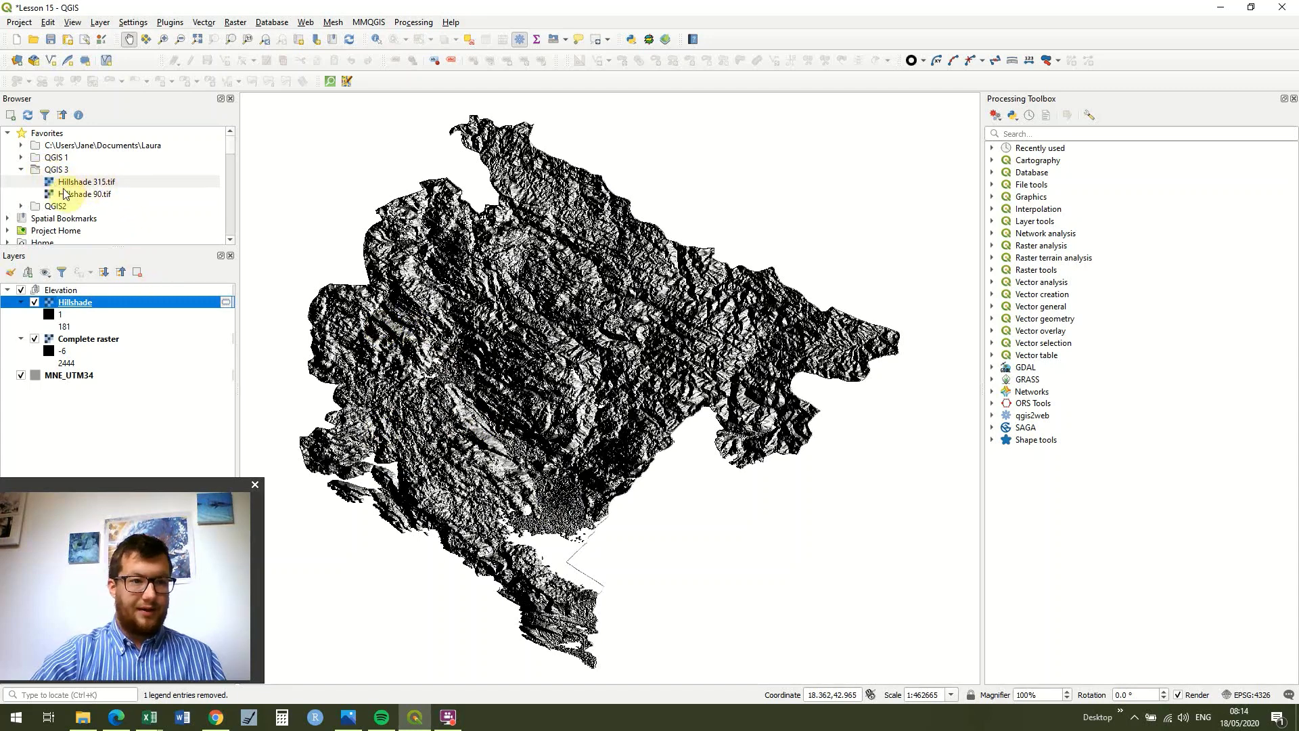
Drag Hillshade 315.tif from the Browser above the Hillshade layer and toggle it to compare shading.
mouse_move(67, 187)
mouse_down()
mouse_move(53, 316)
mouse_move(65, 326)
mouse_up()
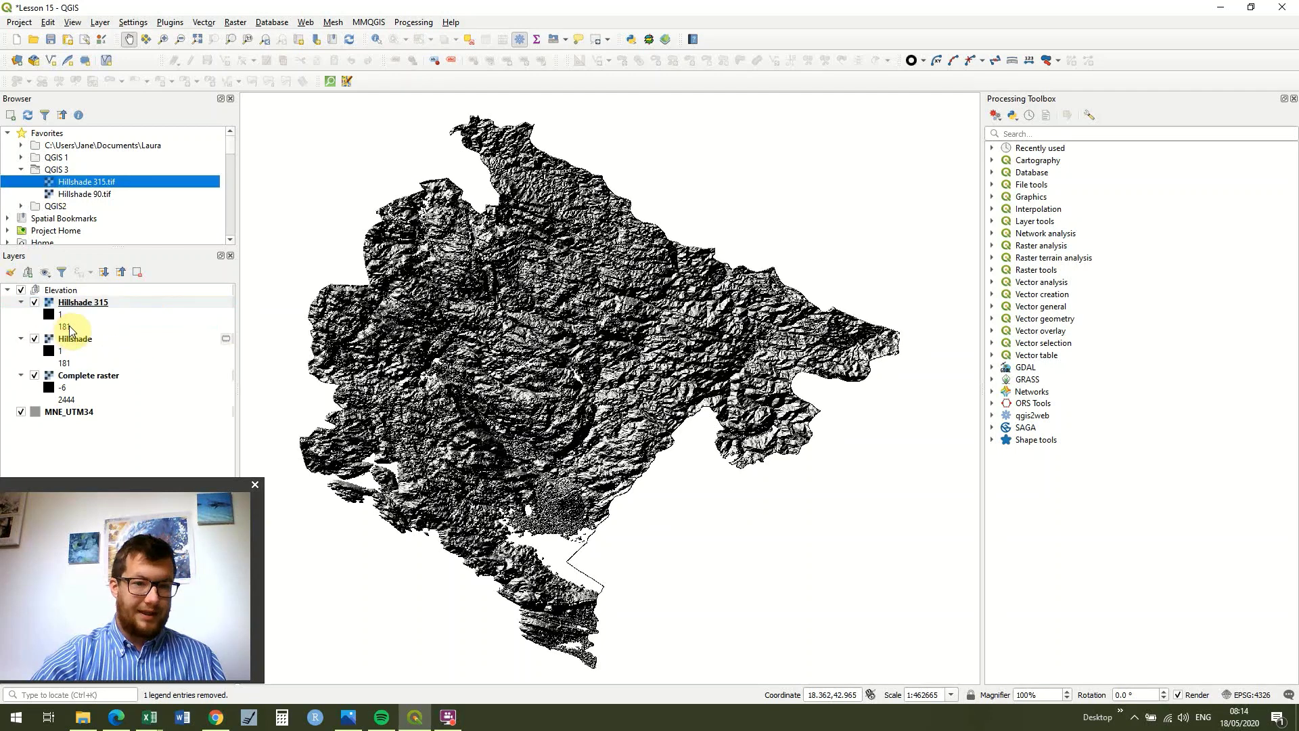
click(34, 304)
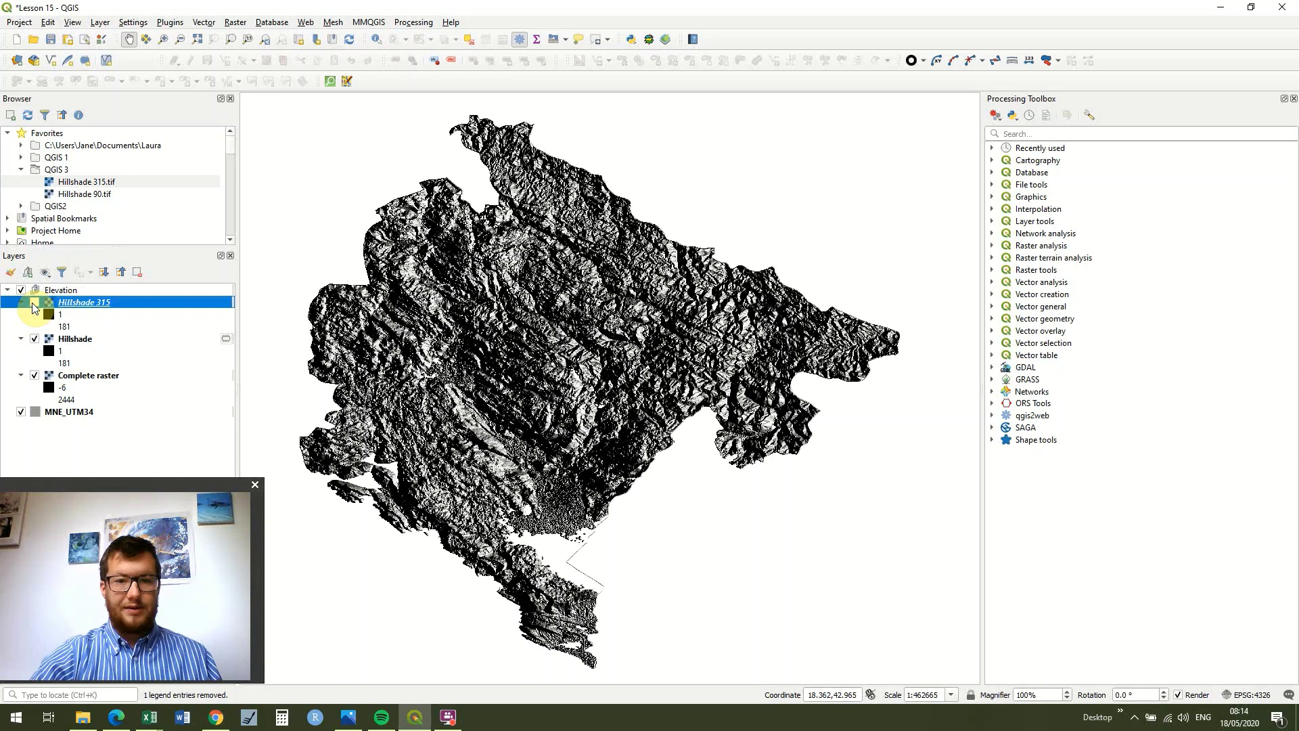
click(34, 303)
click(34, 303)
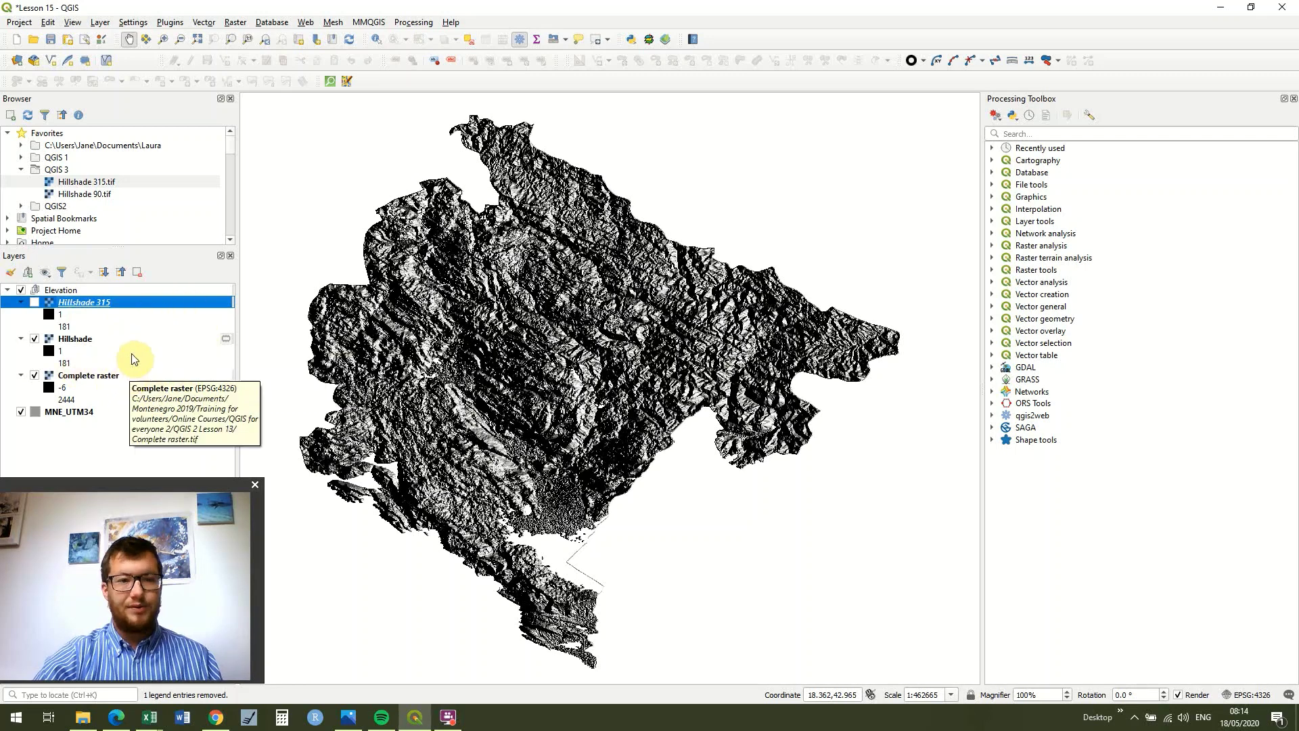
click(34, 303)
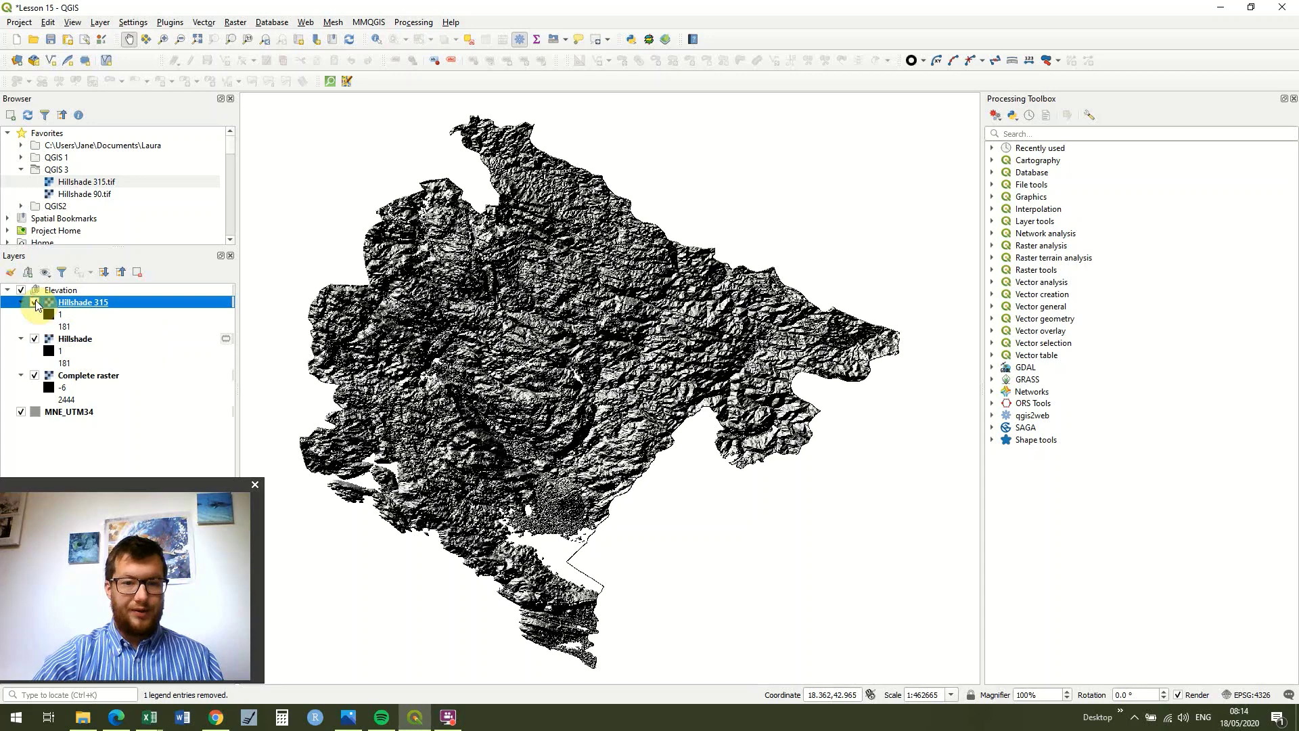
Set Hillshade 315's global opacity to 50% in its Transparency properties.
double_click(147, 306)
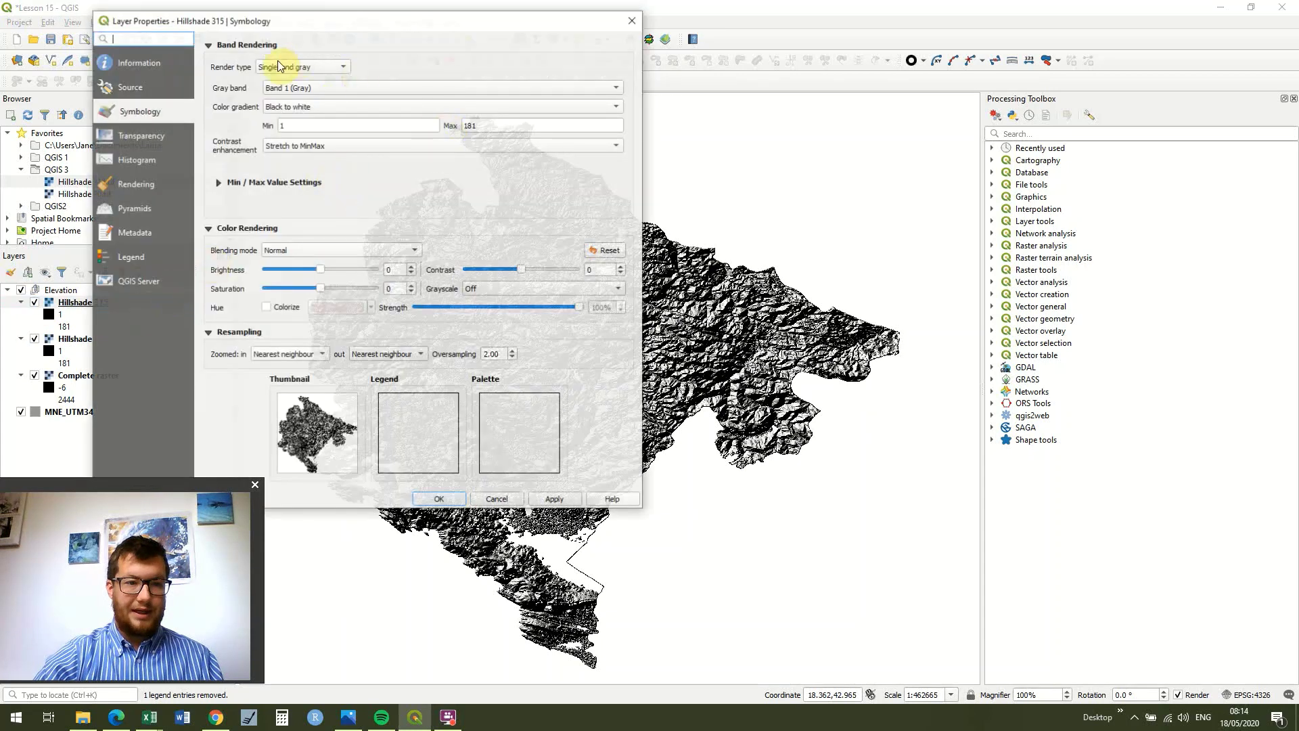
click(169, 138)
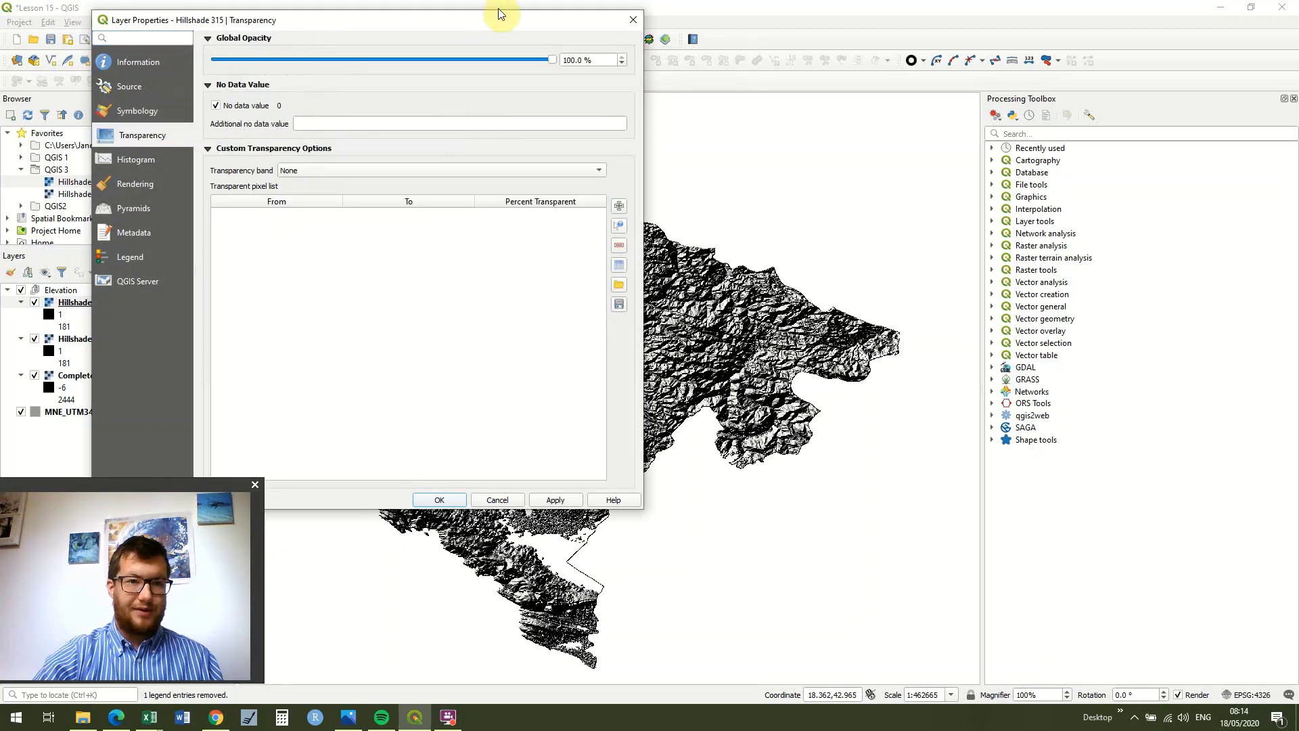
drag(573, 59, 559, 56)
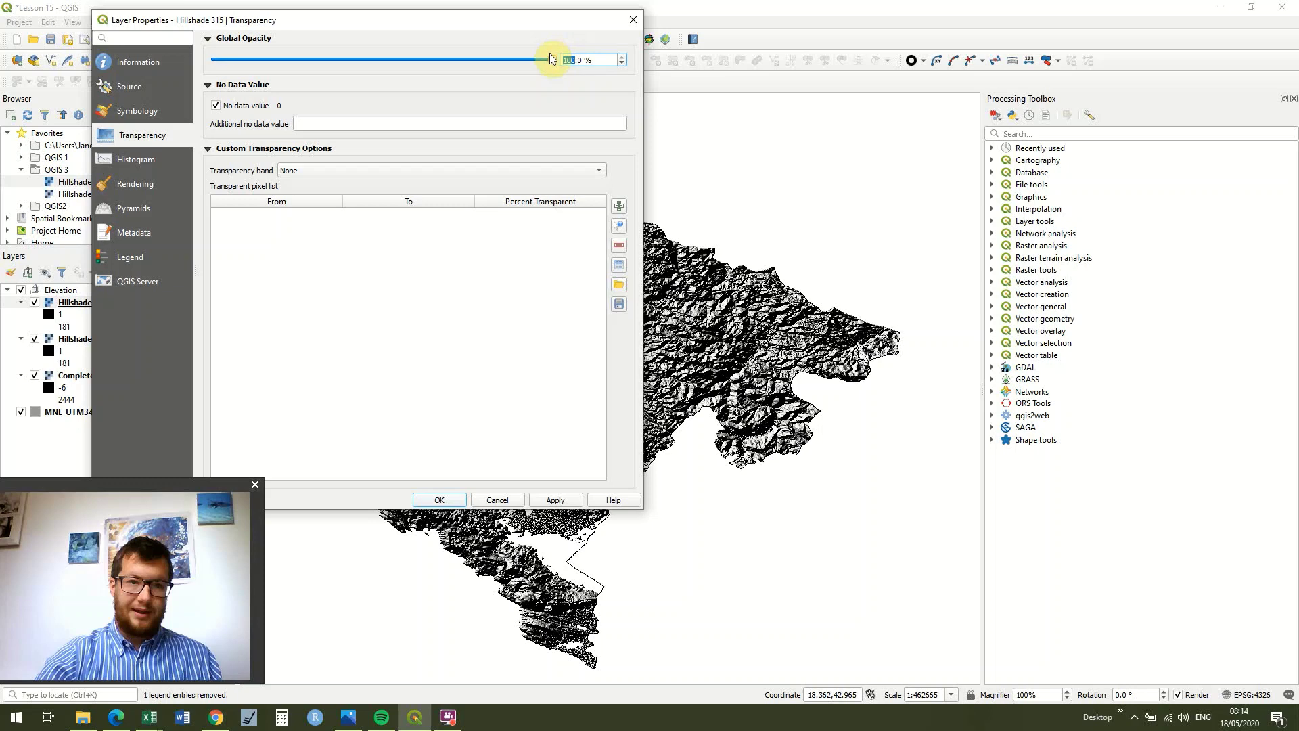
text(50)
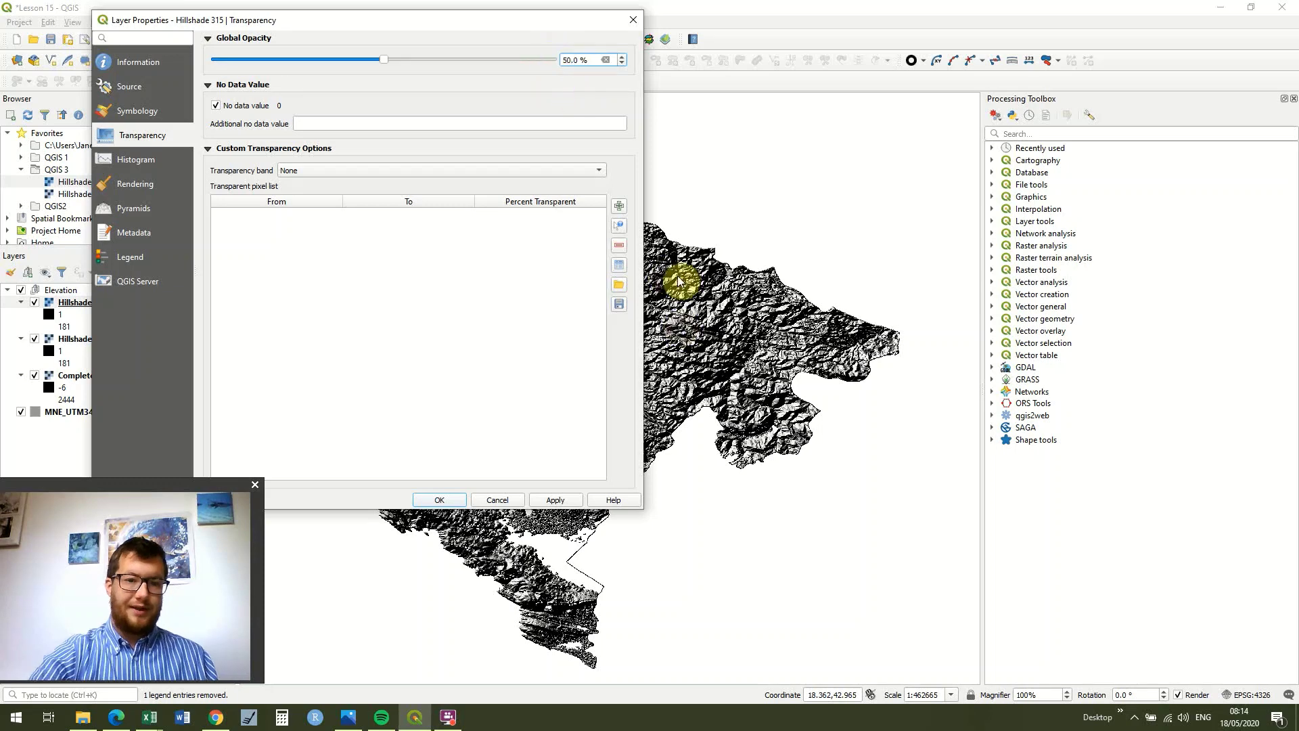
click(567, 500)
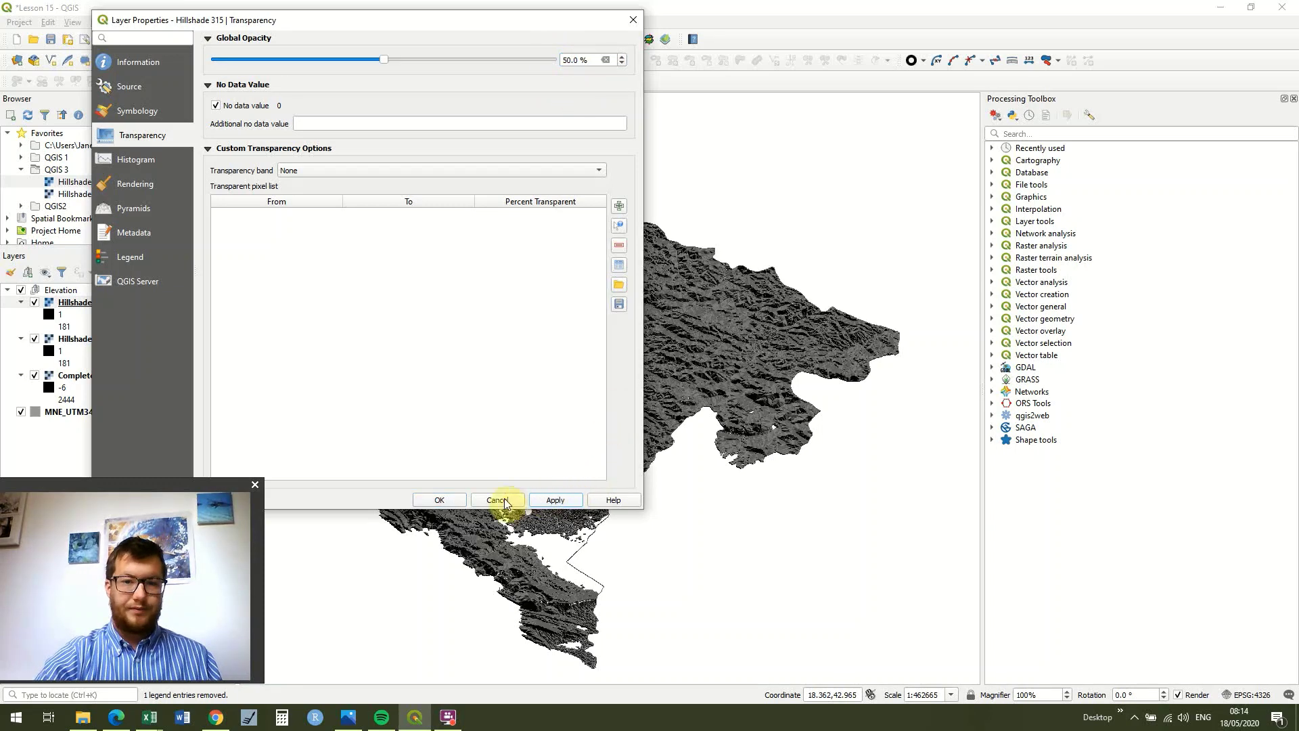
click(441, 499)
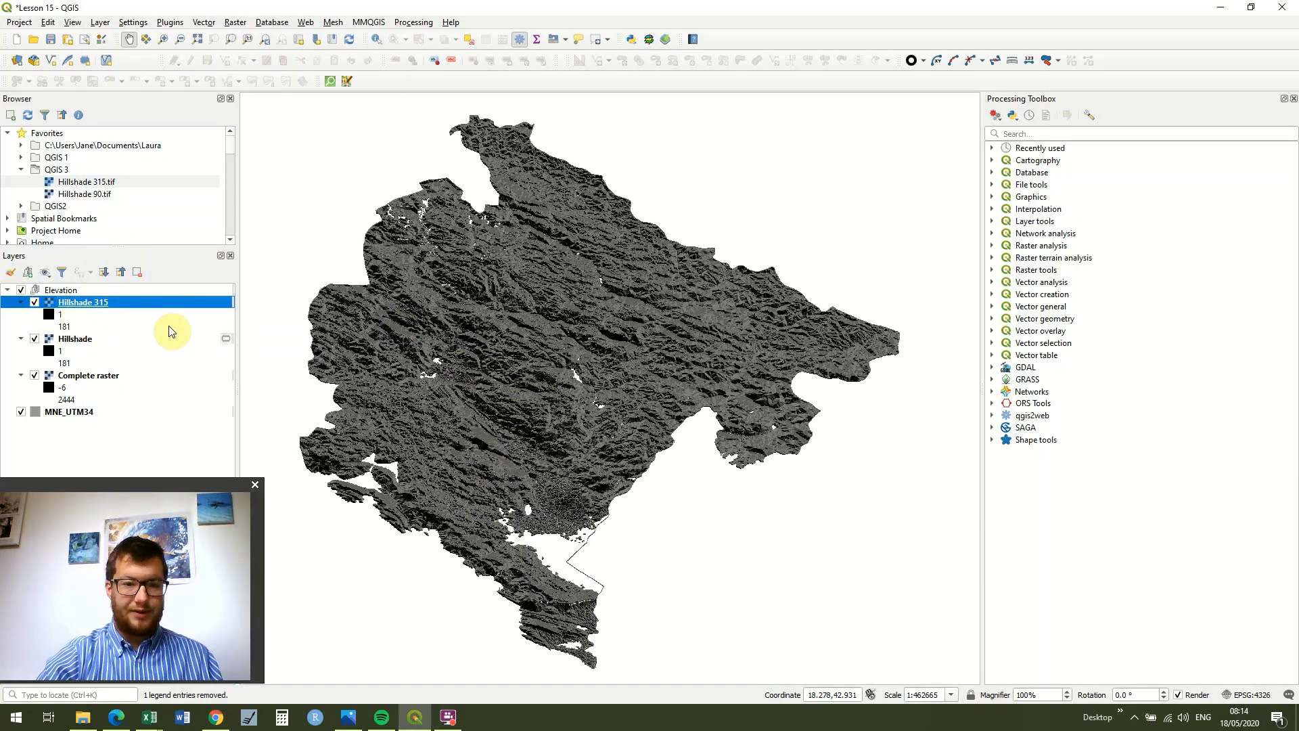
mouse_move(57, 342)
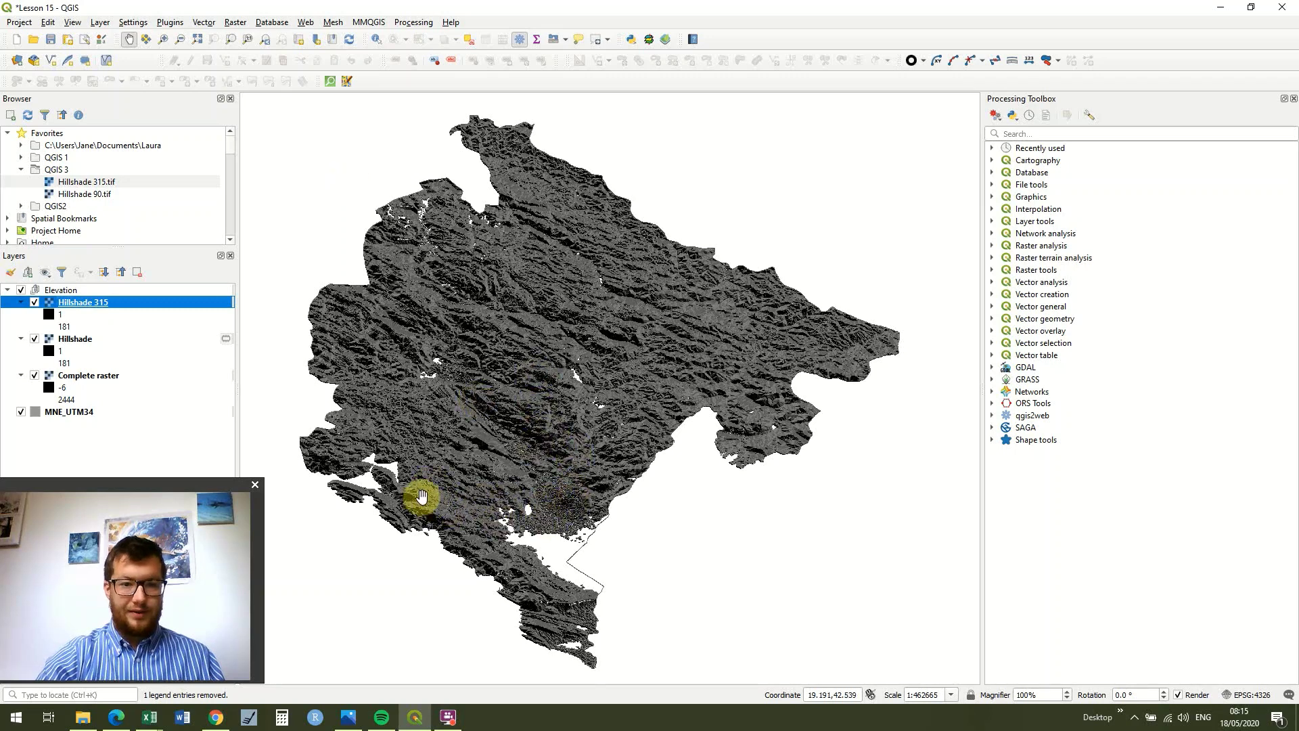
Give the azimuth-90 Hillshade layer a global opacity of 50%.
click(81, 340)
double_click(81, 341)
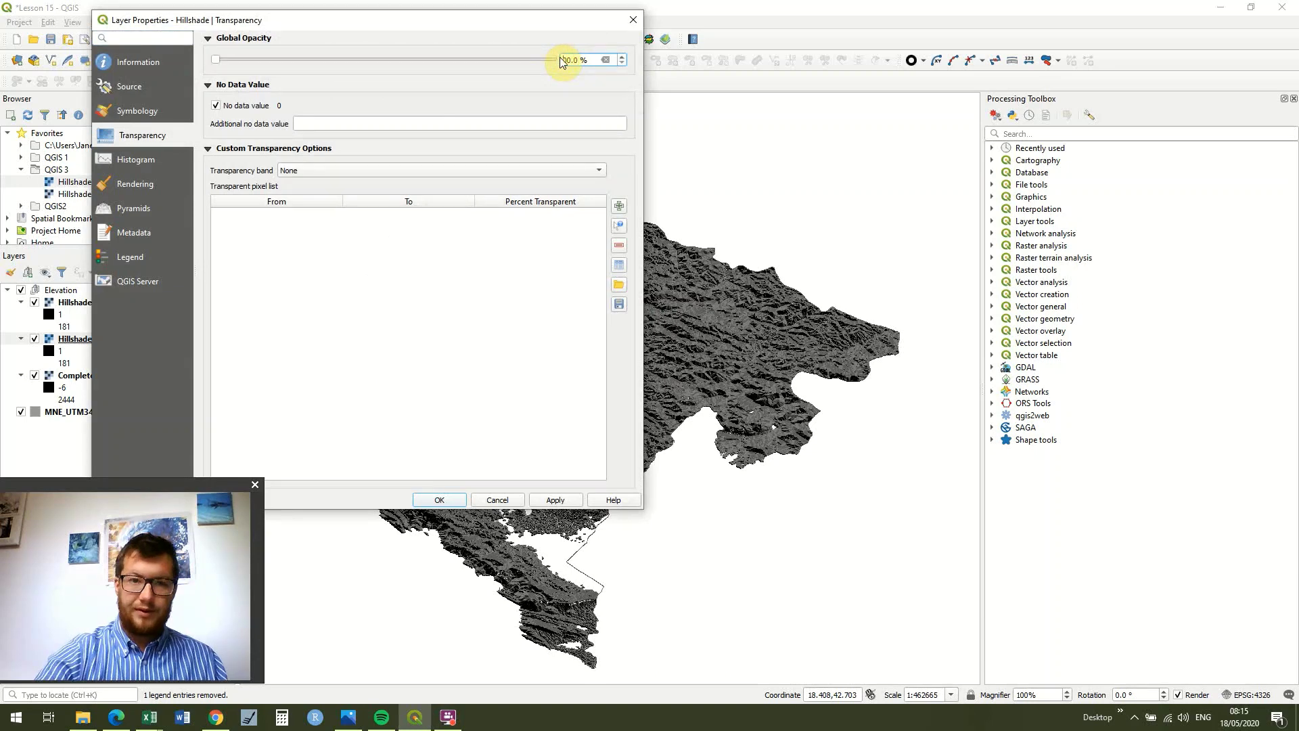
double_click(561, 61)
text(50)
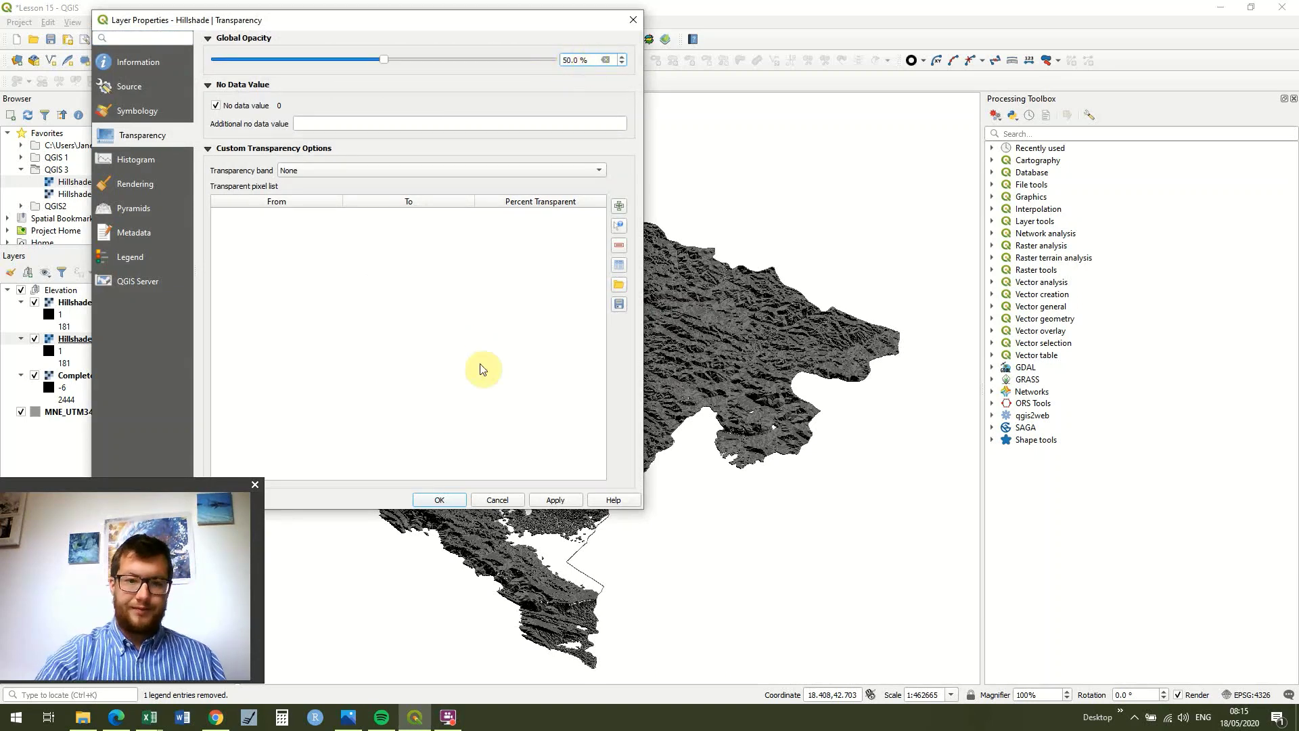
click(563, 499)
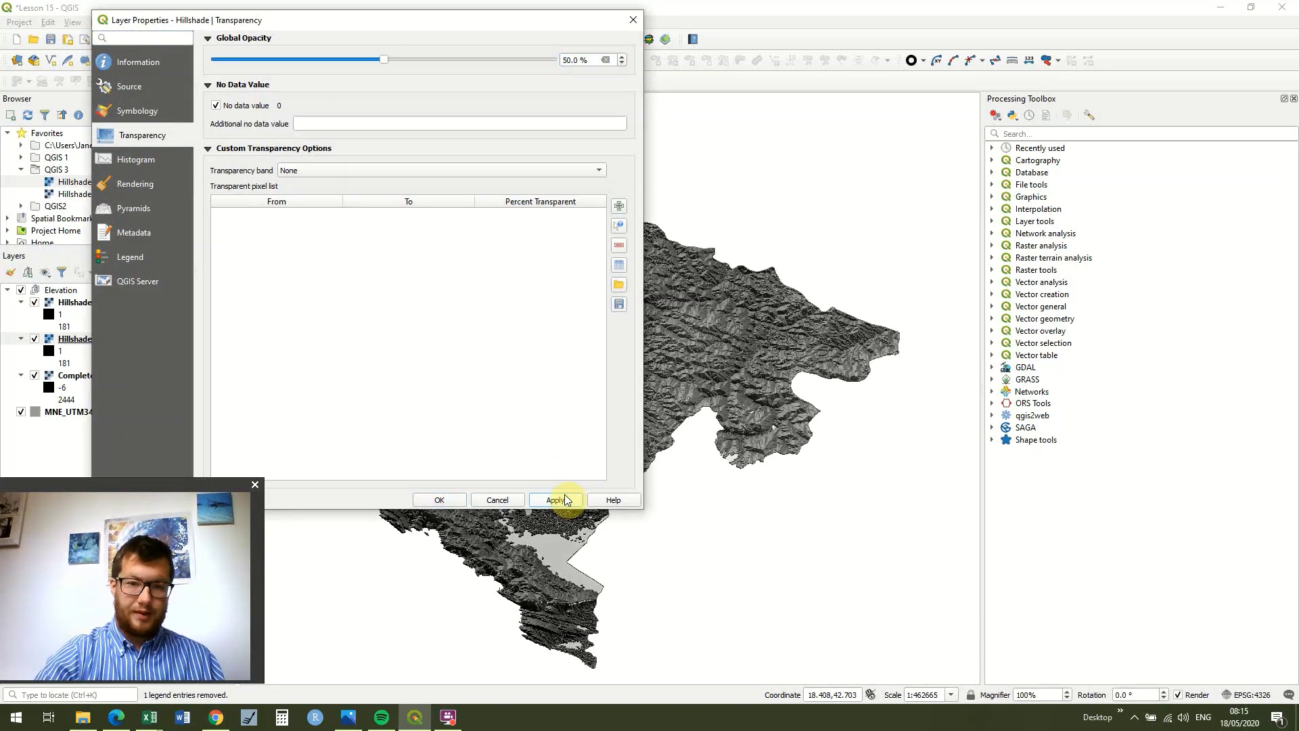
click(438, 501)
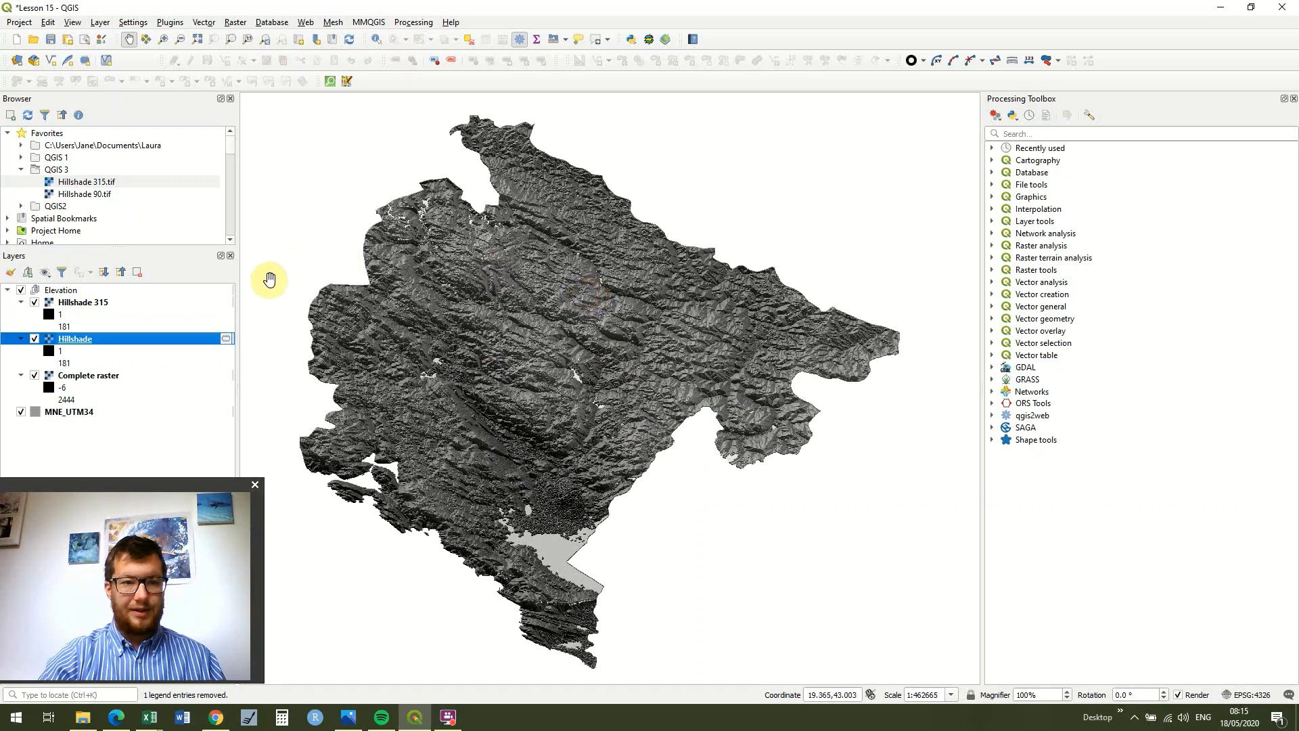
Render Complete raster as singleband pseudocolor using the Topo-colours map loaded from file.
double_click(89, 377)
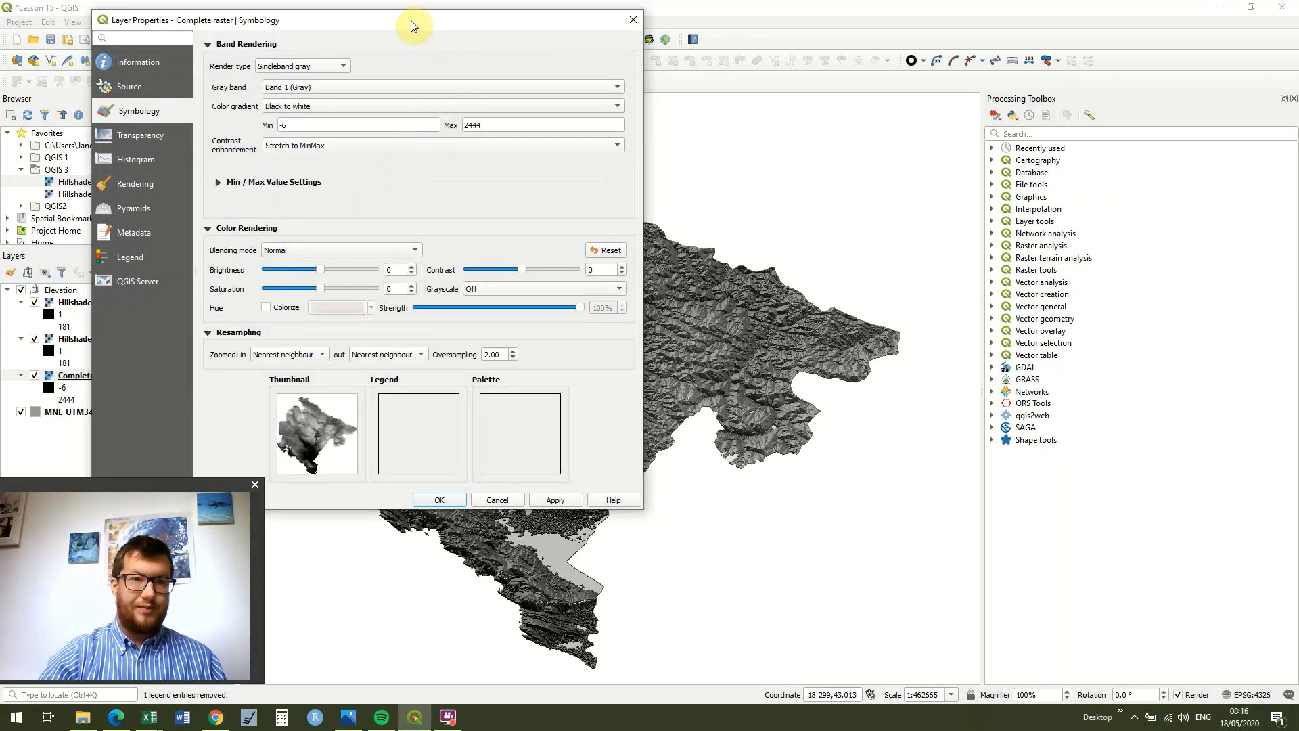
drag(410, 21, 613, 8)
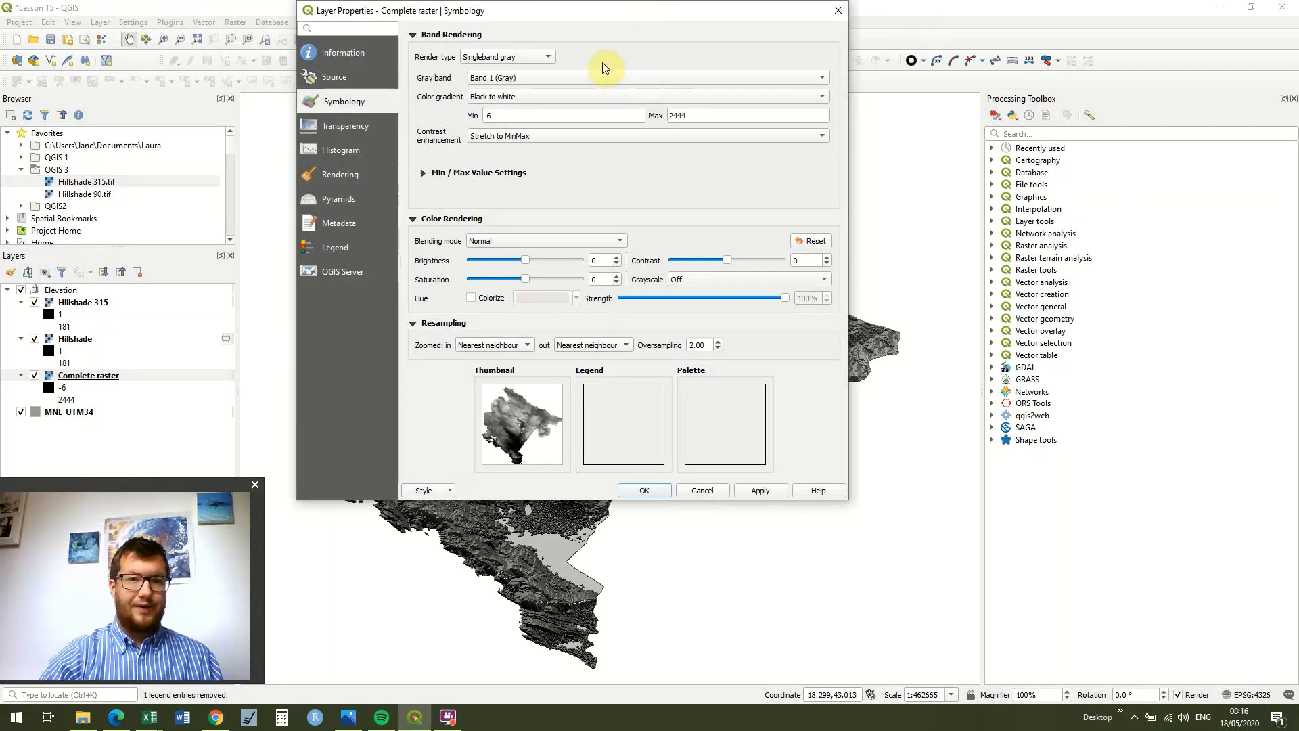
click(542, 56)
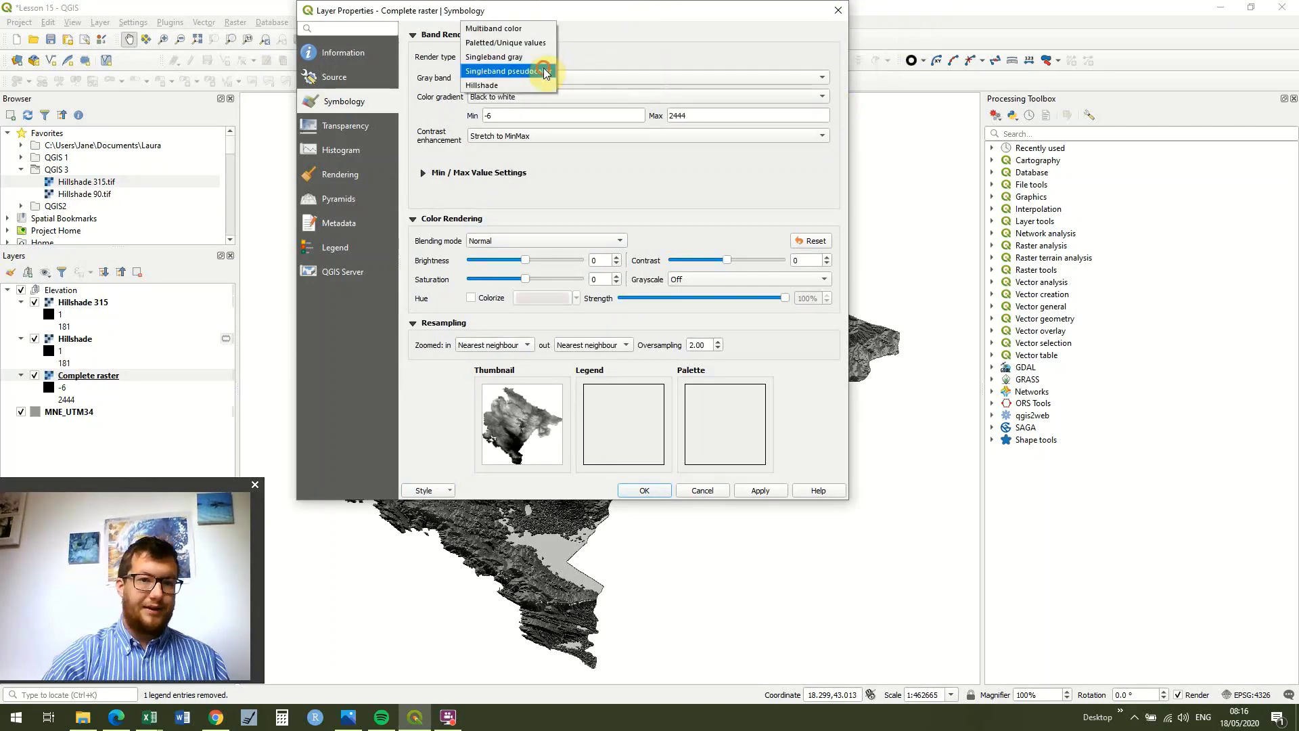
click(546, 72)
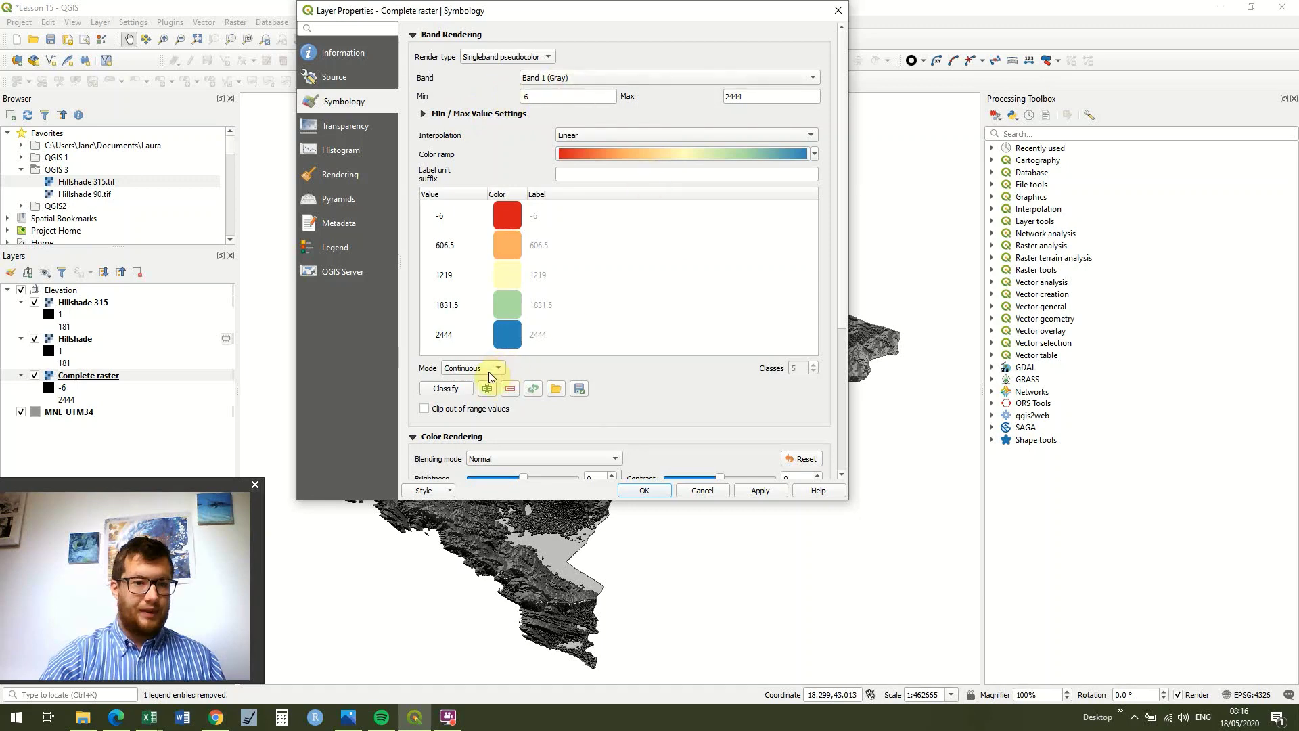
click(557, 389)
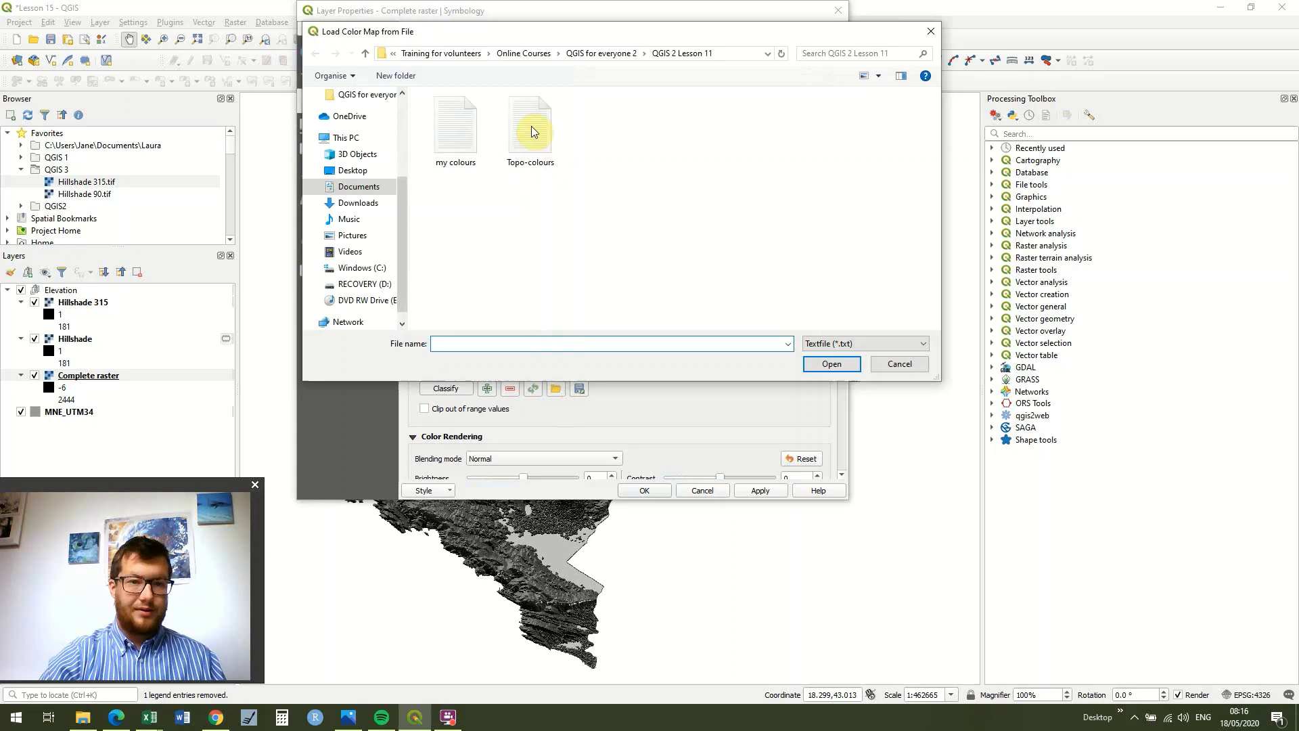
double_click(531, 129)
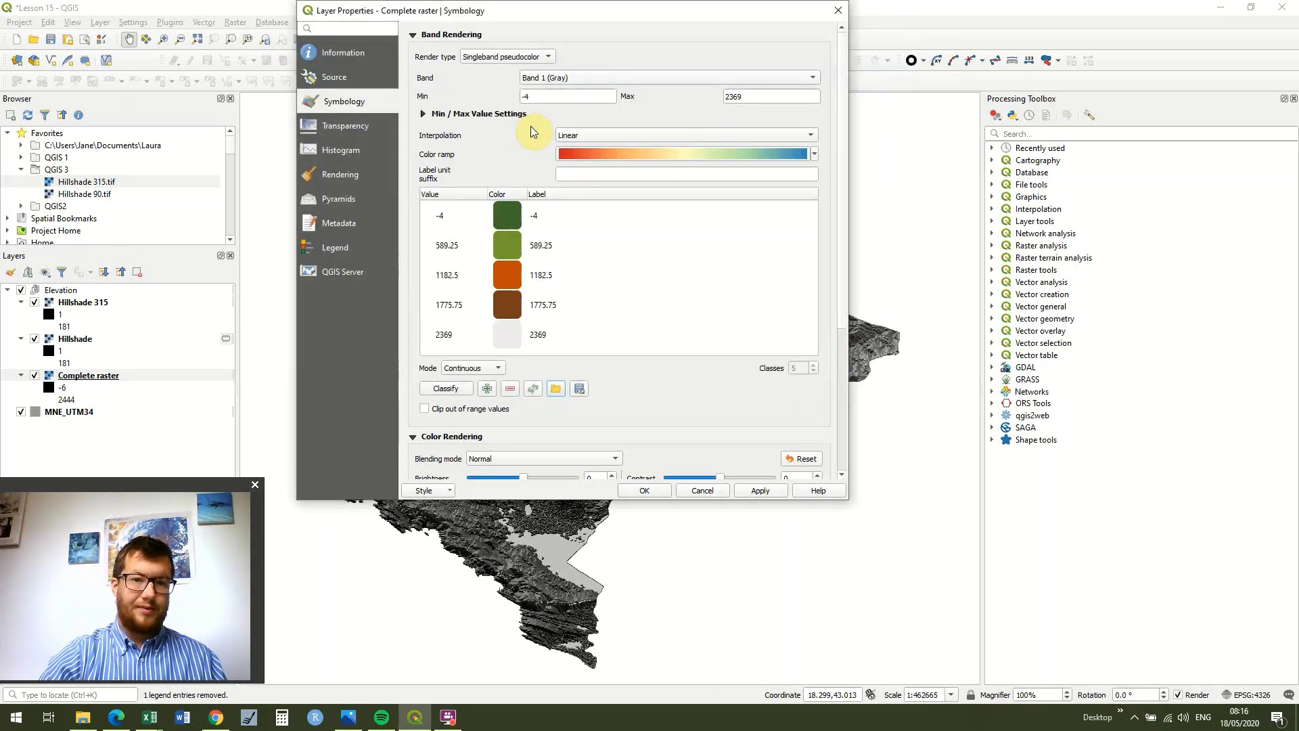
click(766, 489)
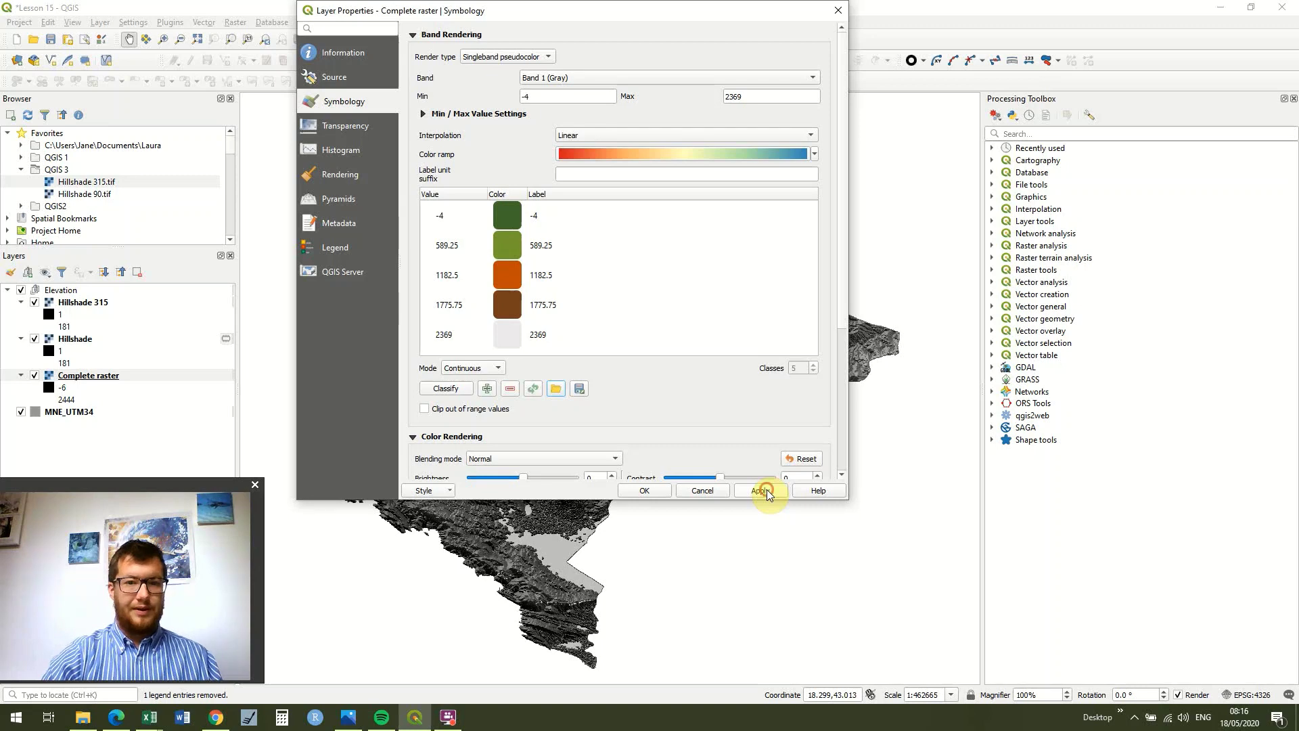
click(651, 489)
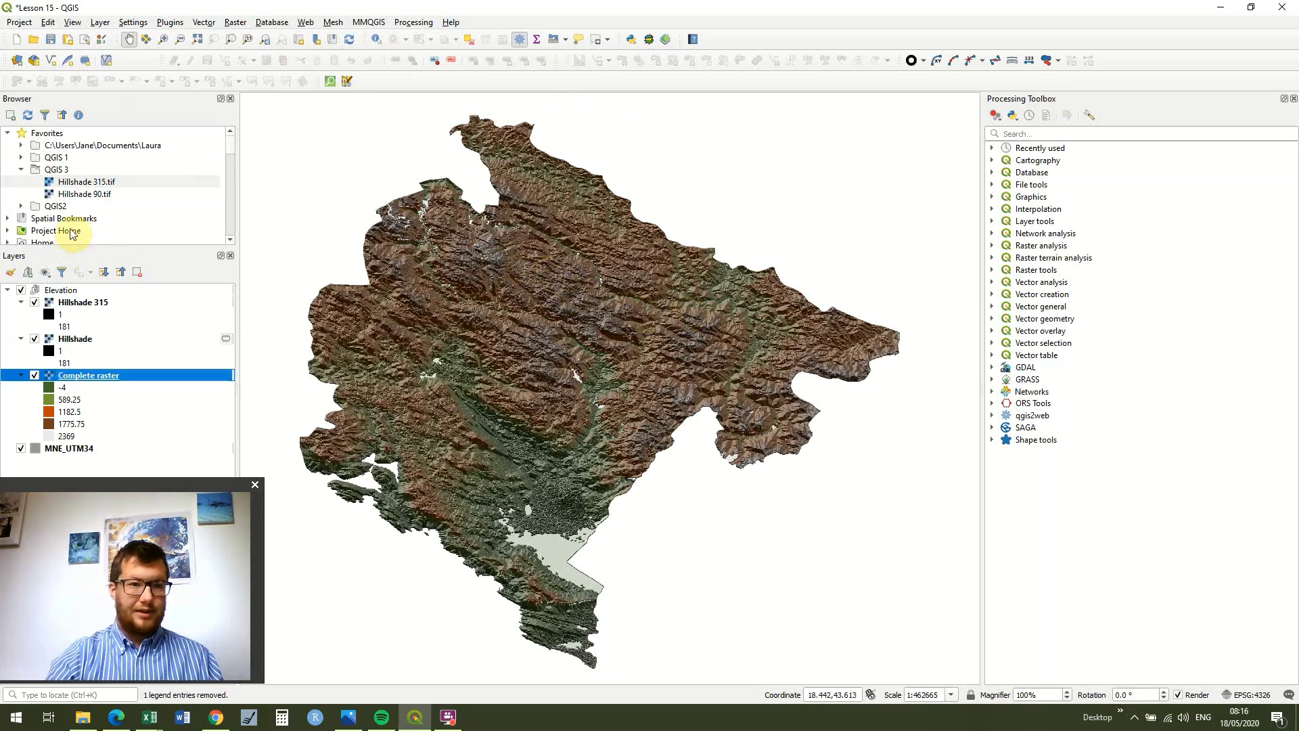
Choose blue as the background colour in Project Properties > General.
click(20, 26)
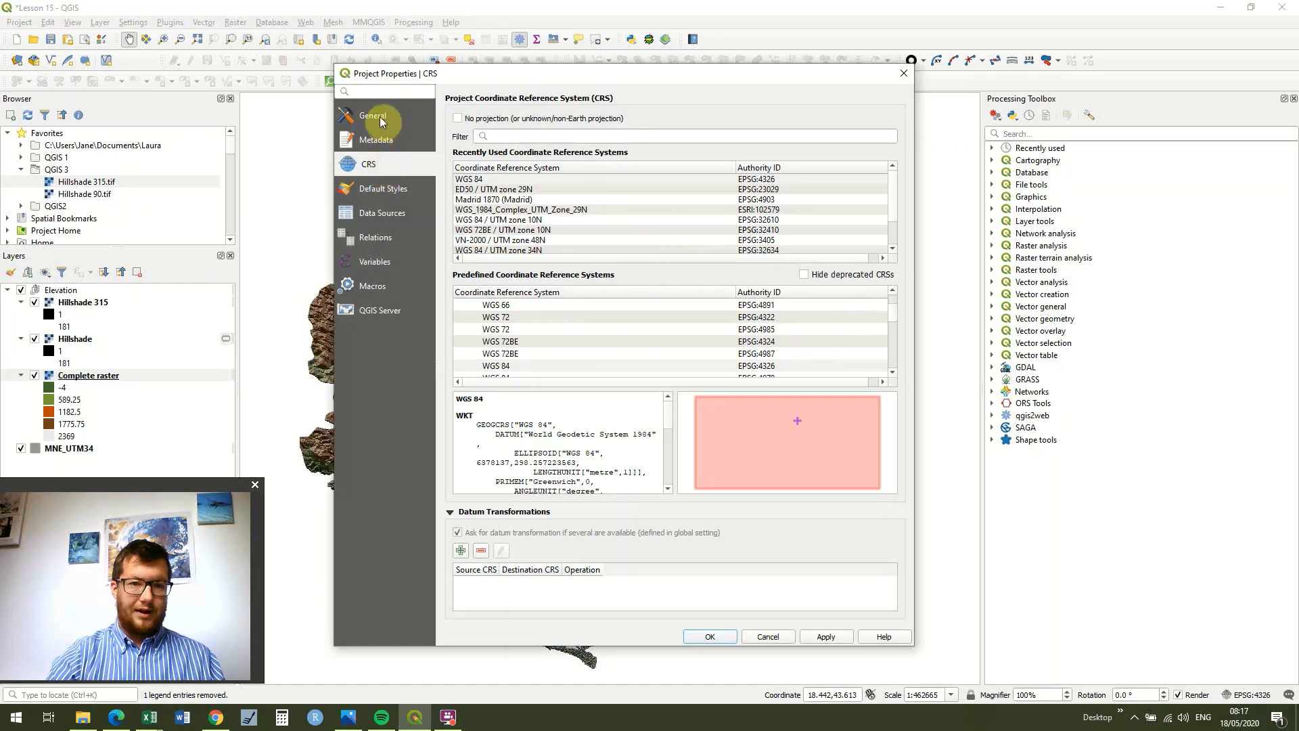
click(379, 116)
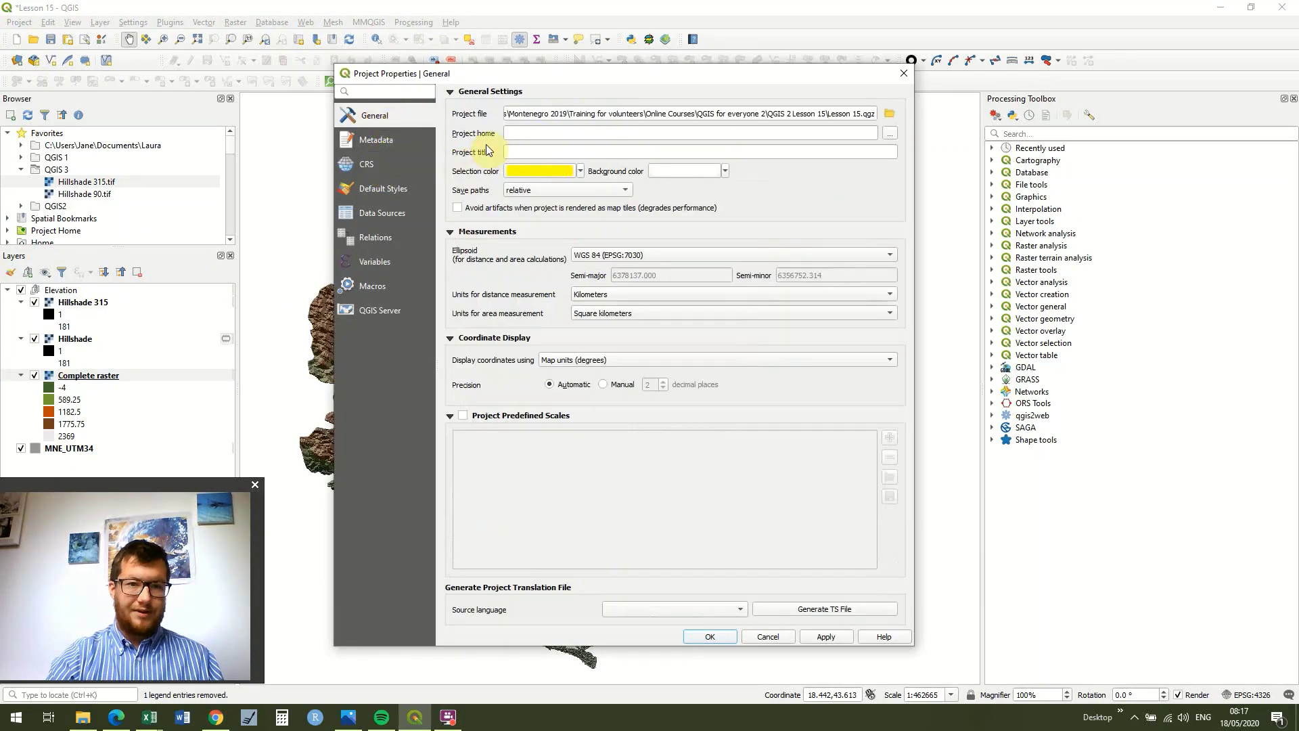
click(725, 170)
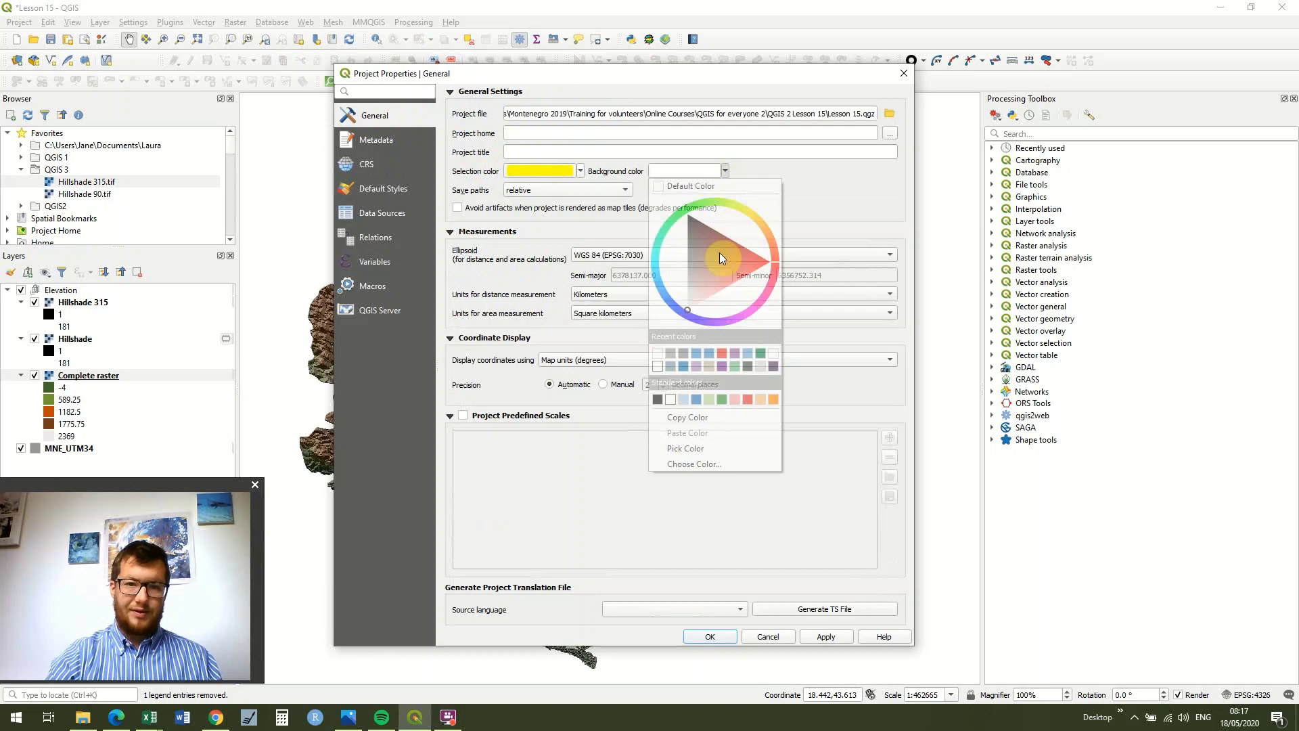
click(749, 352)
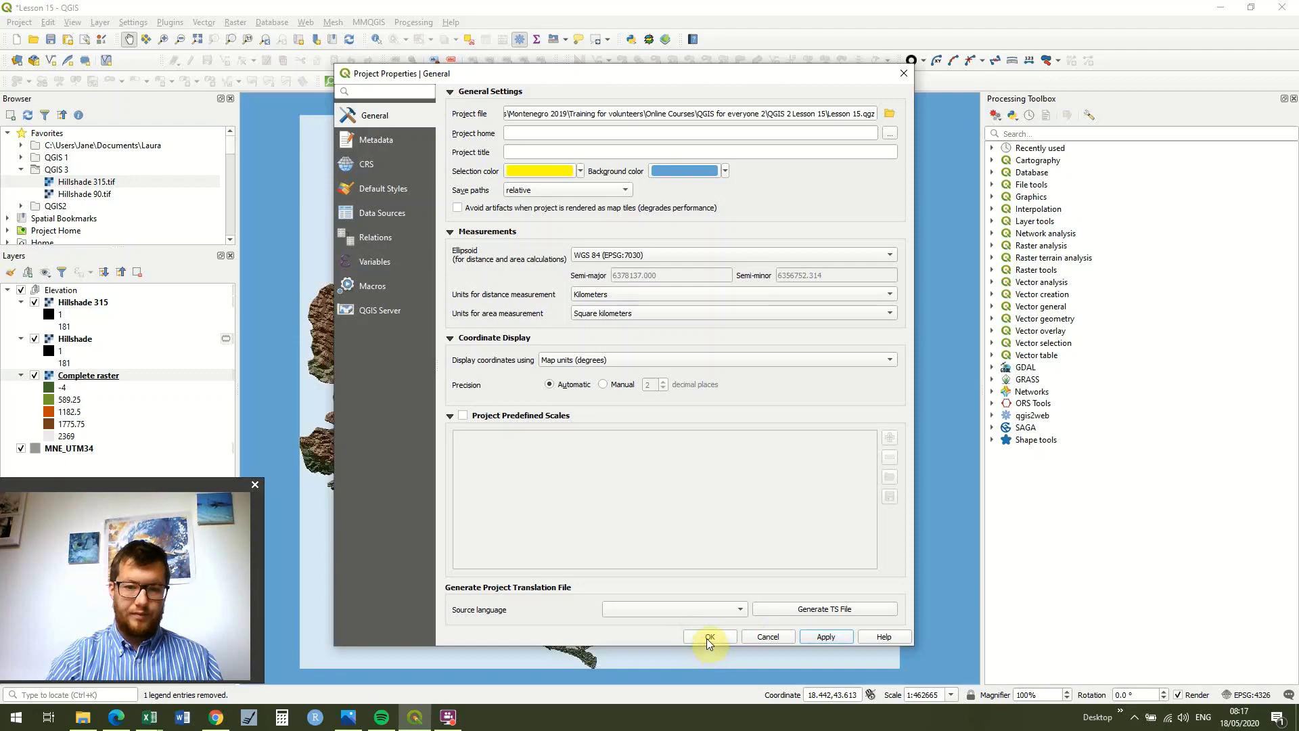
click(709, 637)
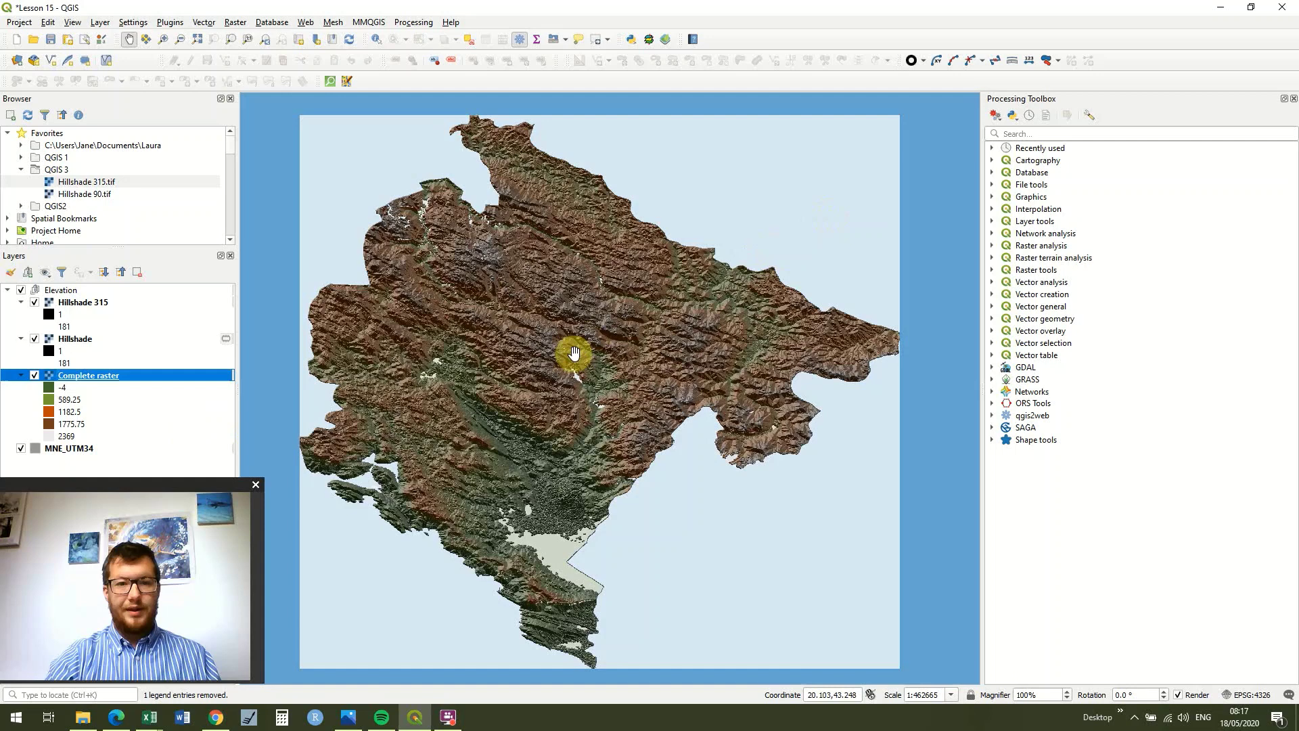
drag(575, 354, 608, 334)
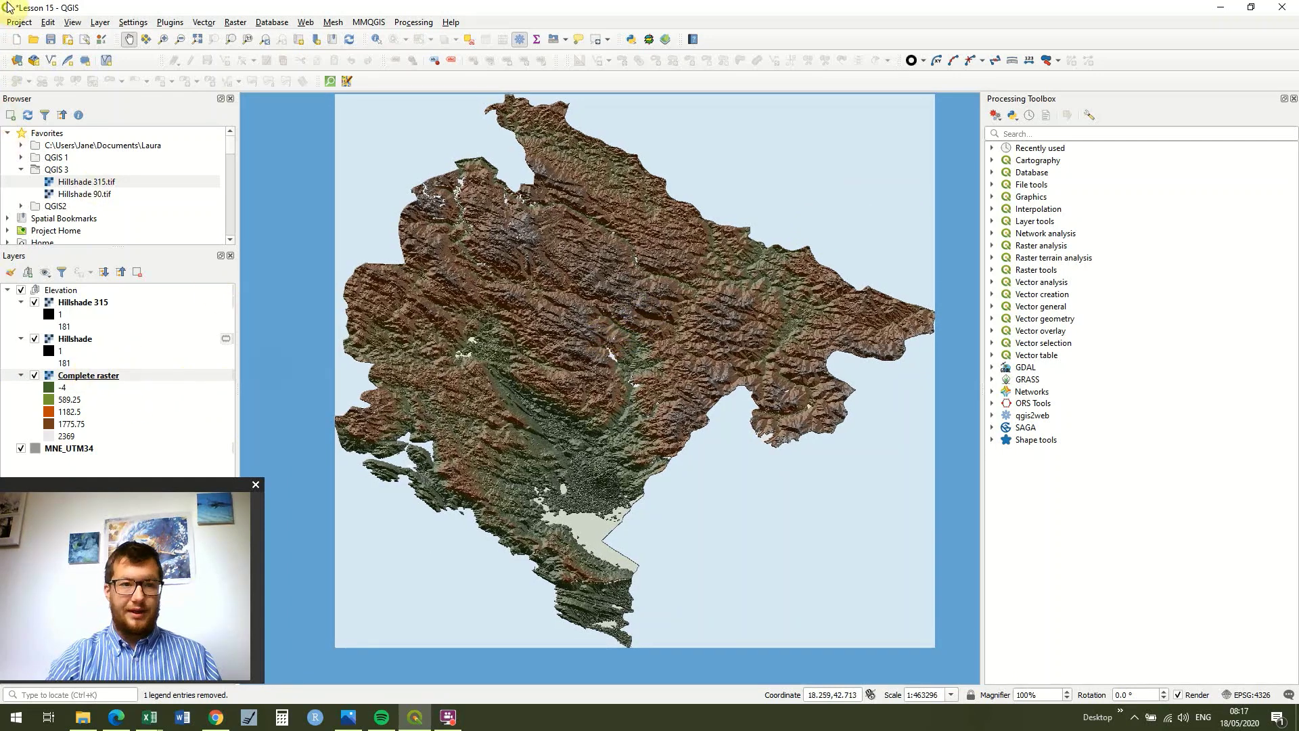
Reset the project's map background colour from blue to the default white in Project Properties.
click(18, 21)
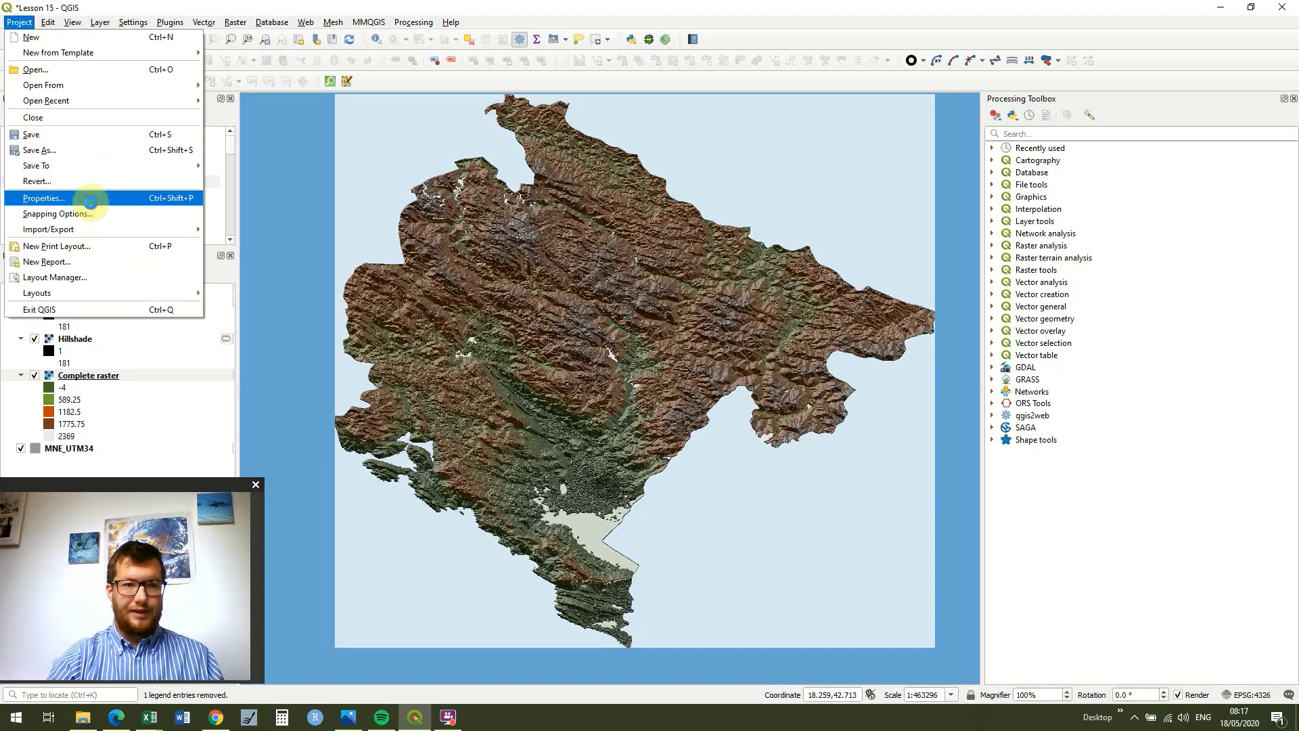
click(88, 200)
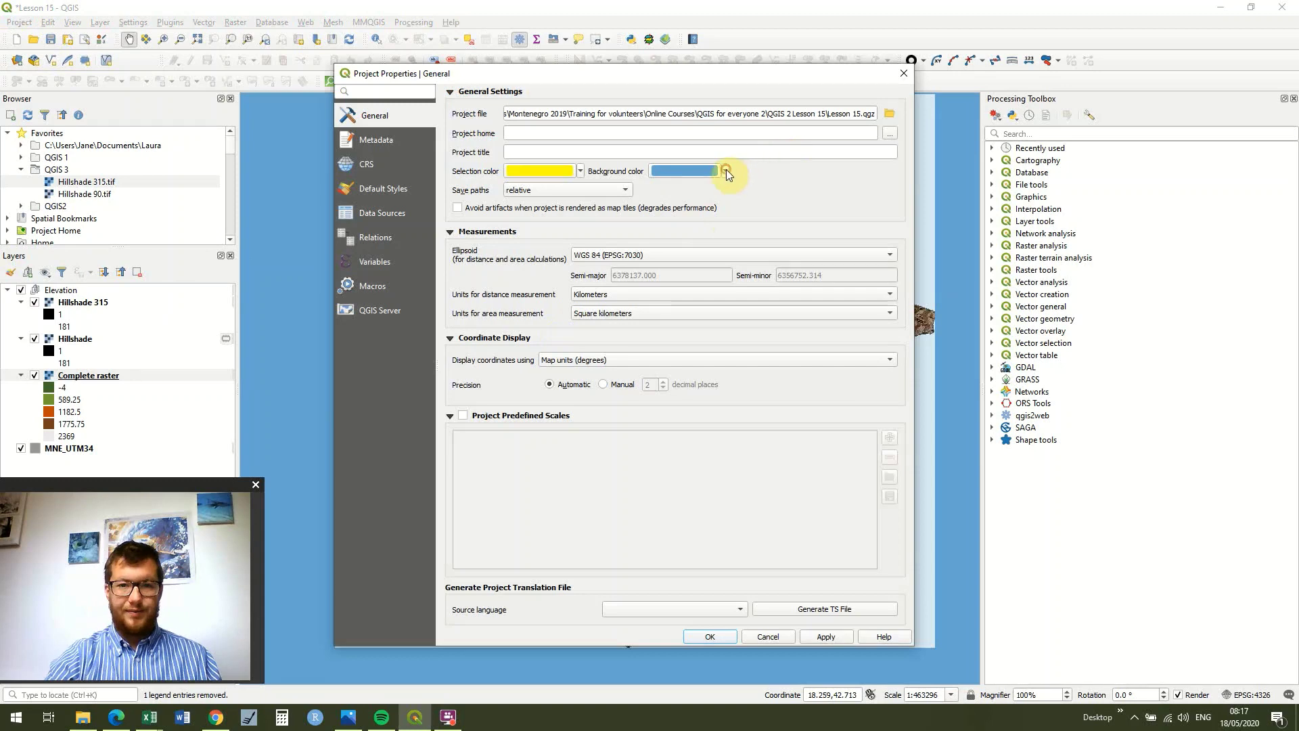
click(725, 170)
click(663, 184)
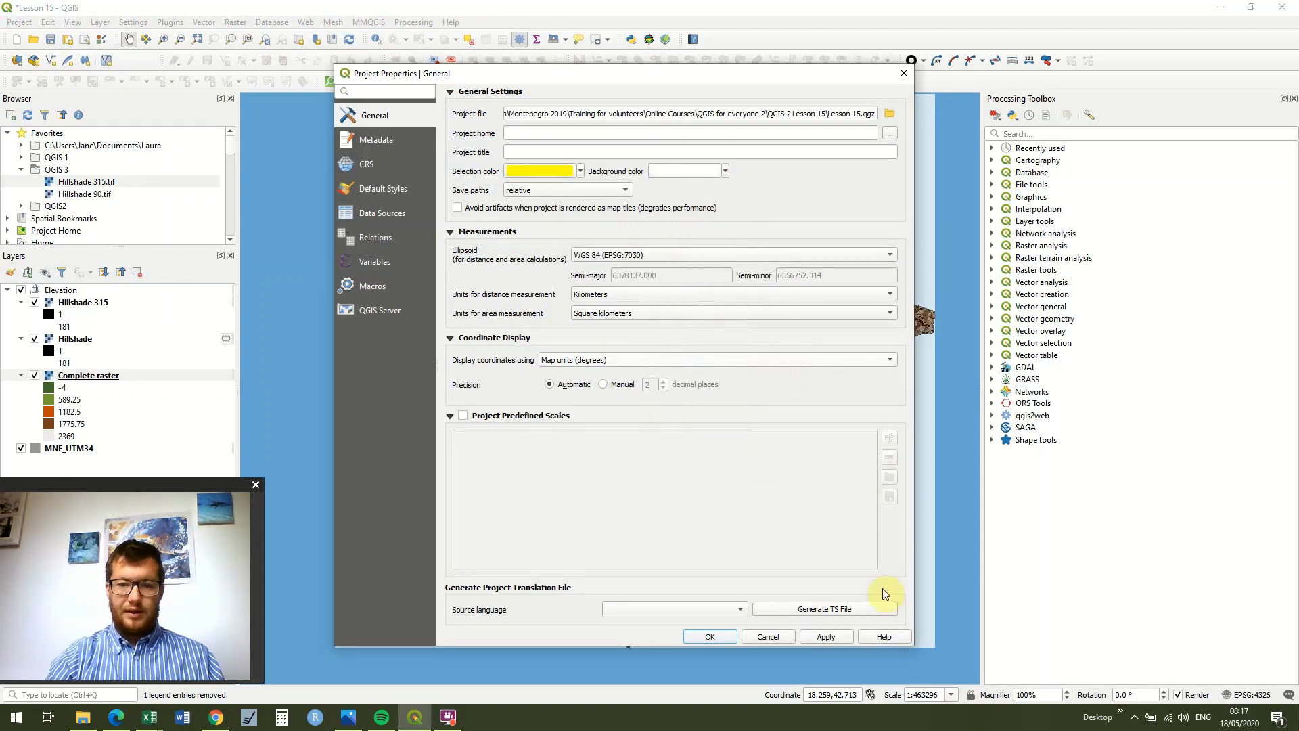
click(826, 637)
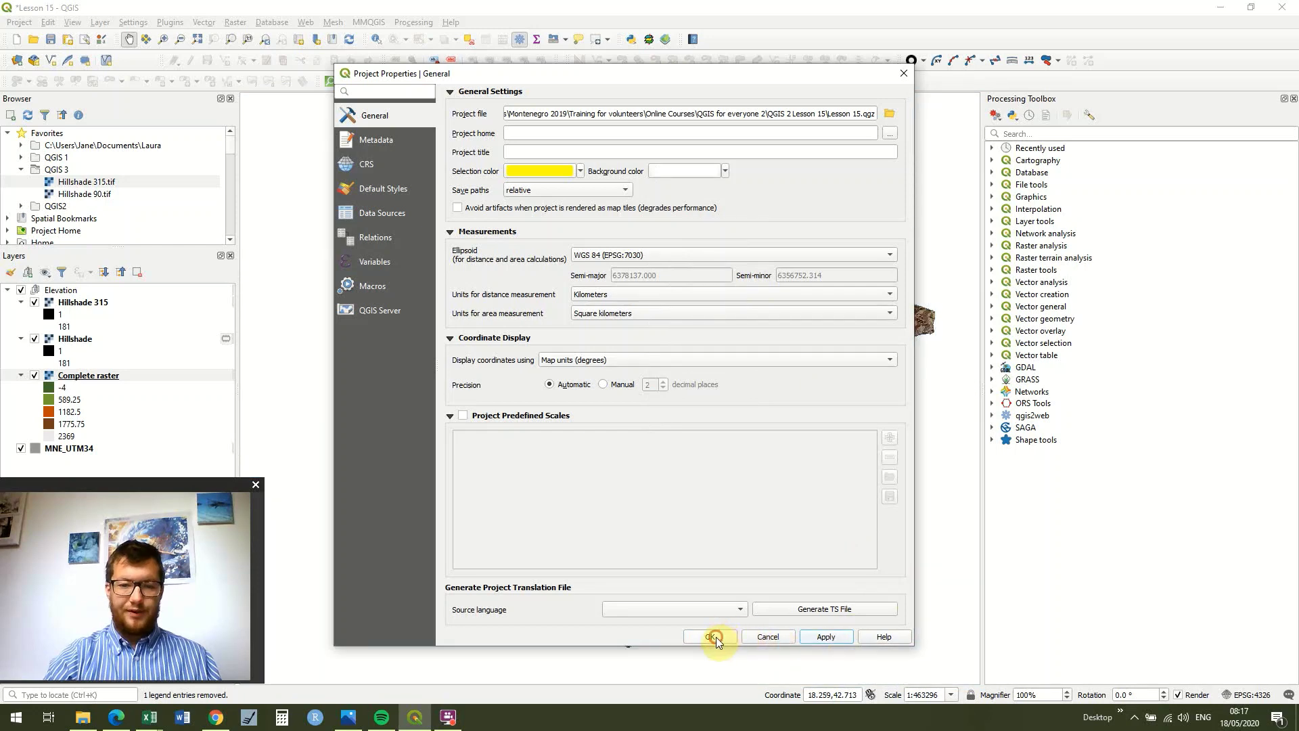
click(710, 637)
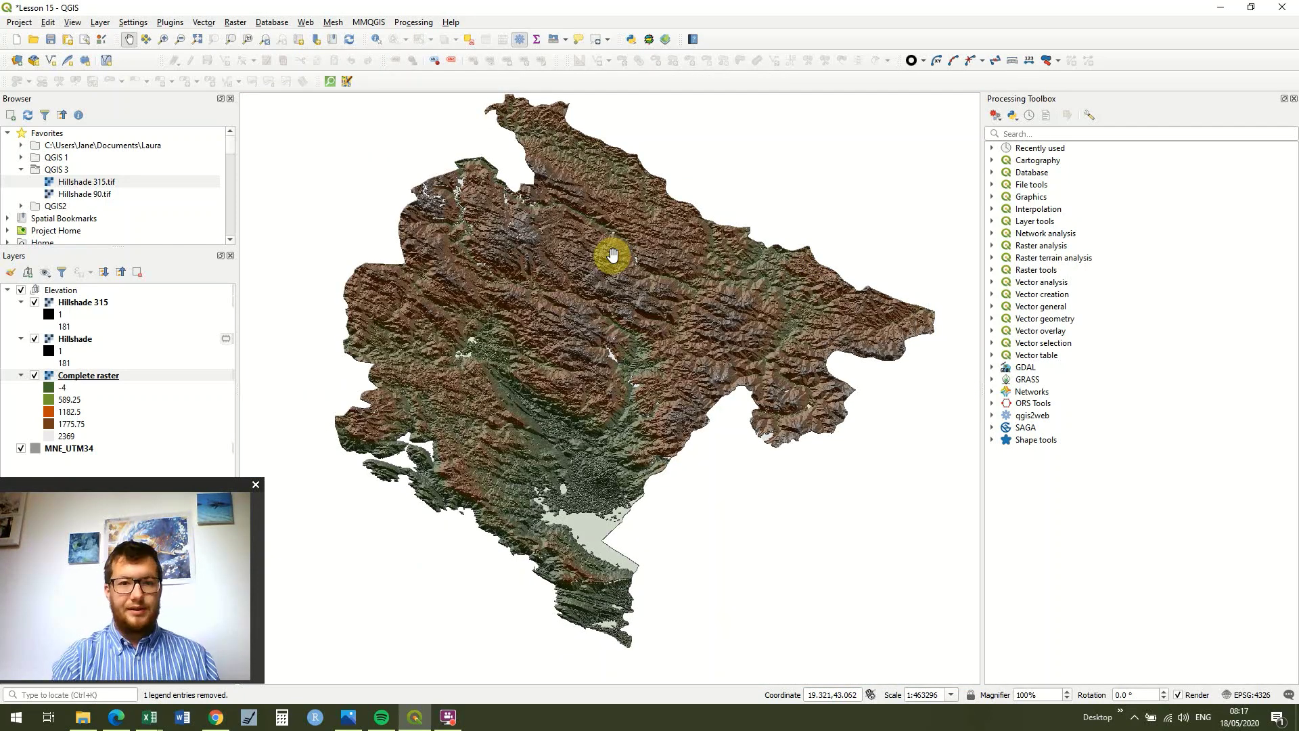
drag(612, 254, 603, 284)
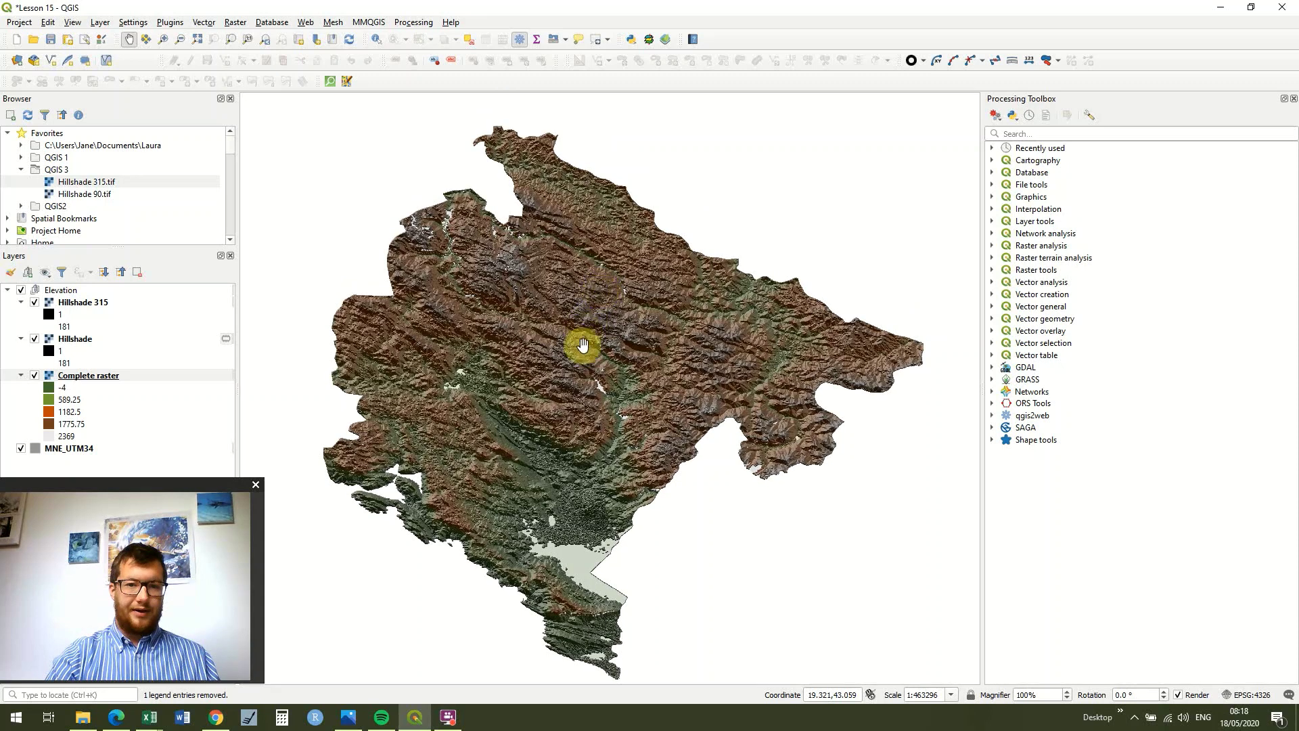